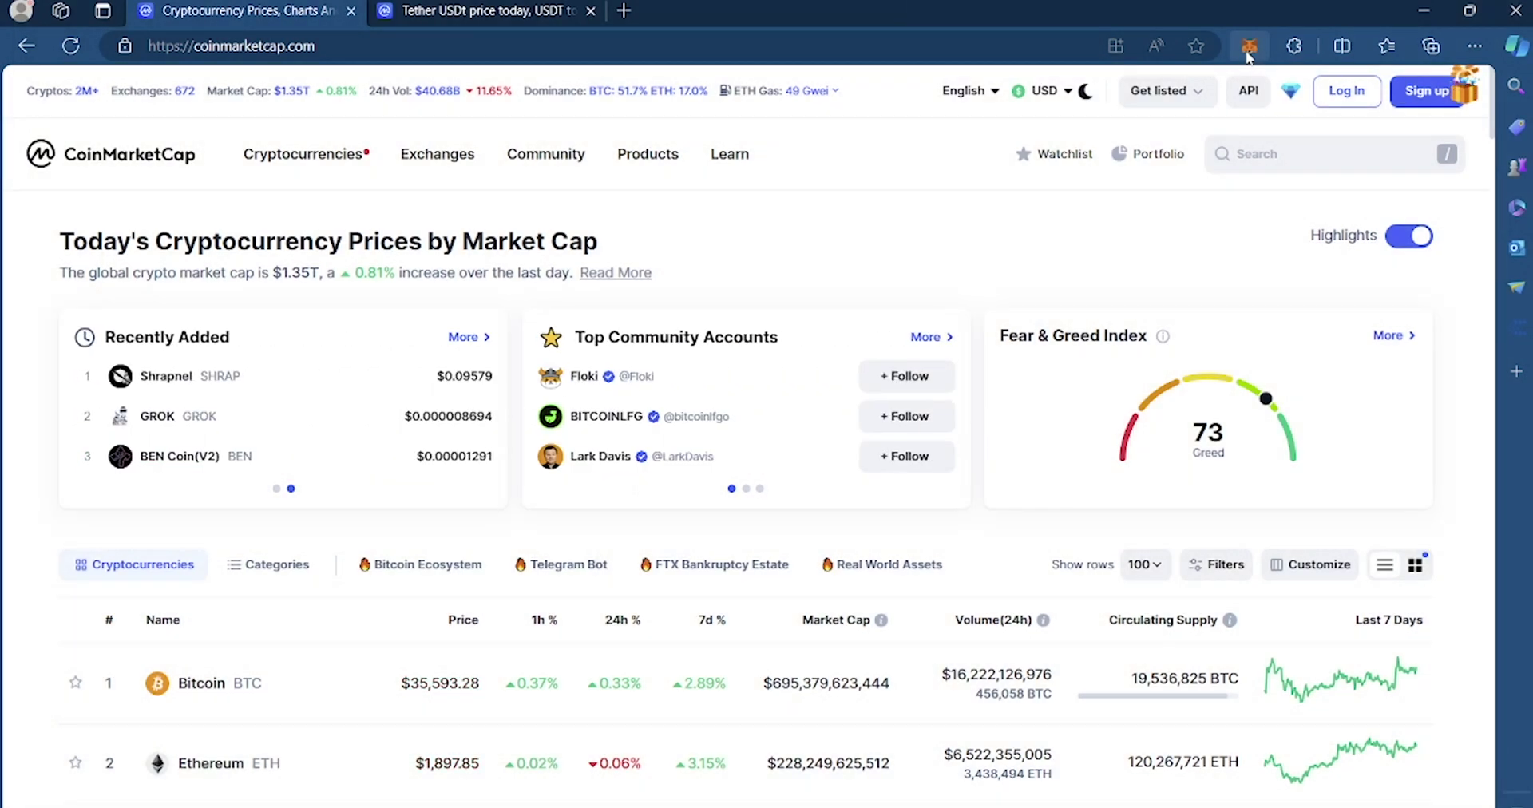
Open the MetaMask wallet popup from the browser toolbar over CoinMarketCap
{"action": "left_click", "coordinate": [1250, 49]}
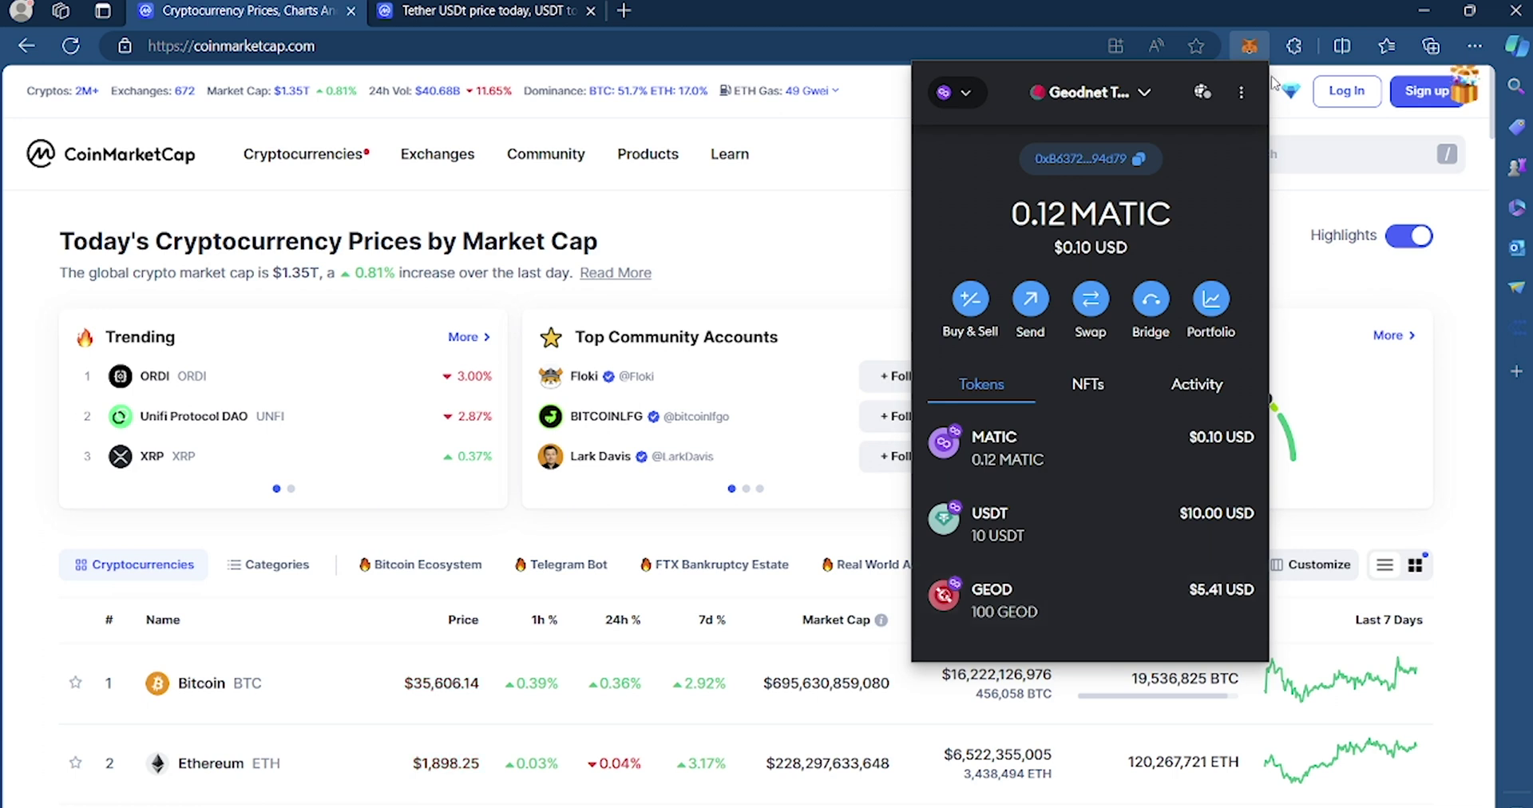
Close MetaMask after confirming balances of 0.12 MATIC, 10 USDT and 100 GEOD
{"action": "left_click", "coordinate": [1250, 47]}
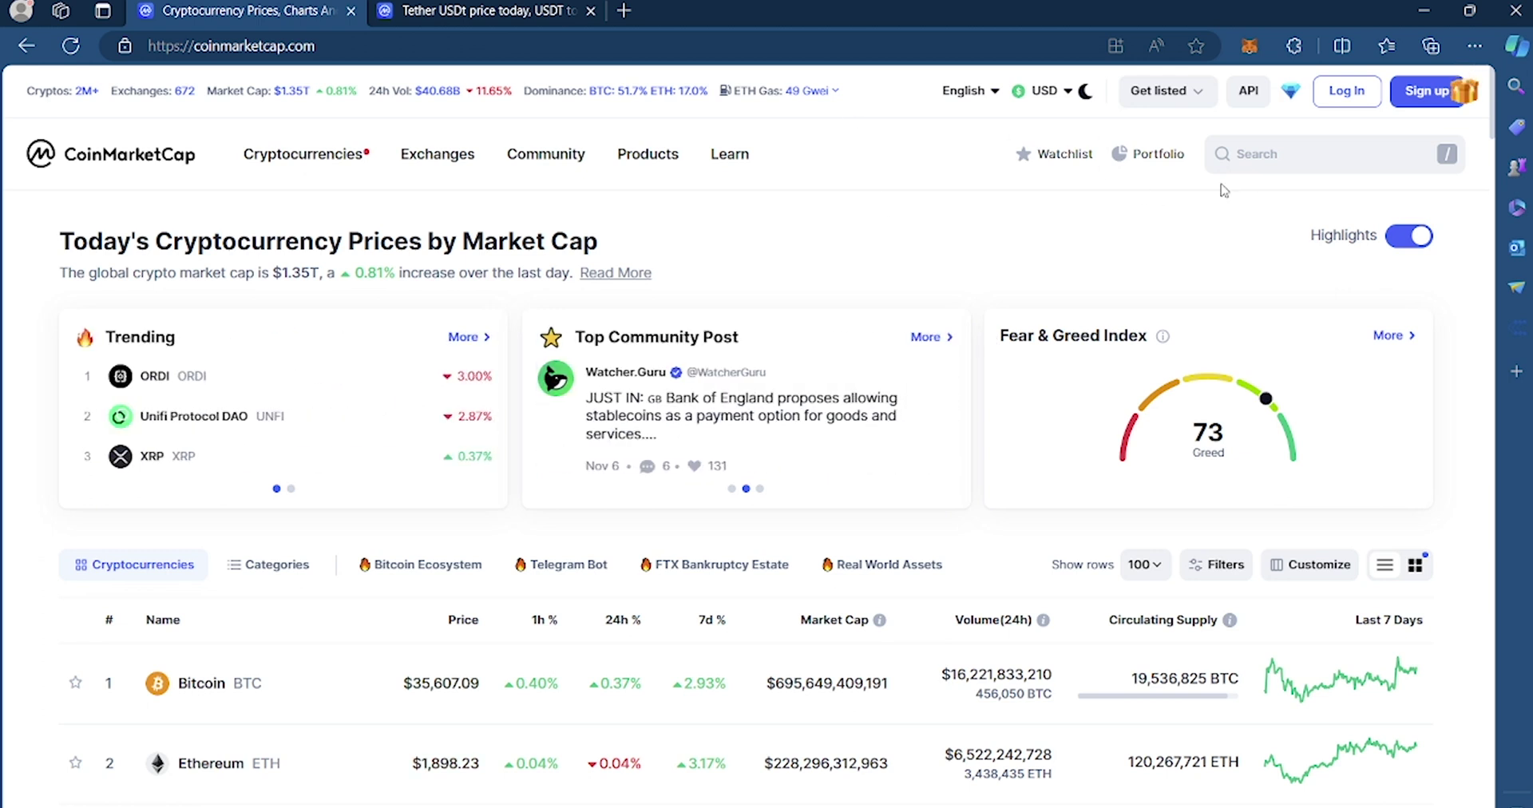
Search CoinMarketCap for 'geod' and open the GEODNET (GEOD) coin page
{"action": "left_click", "coordinate": [1290, 160]}
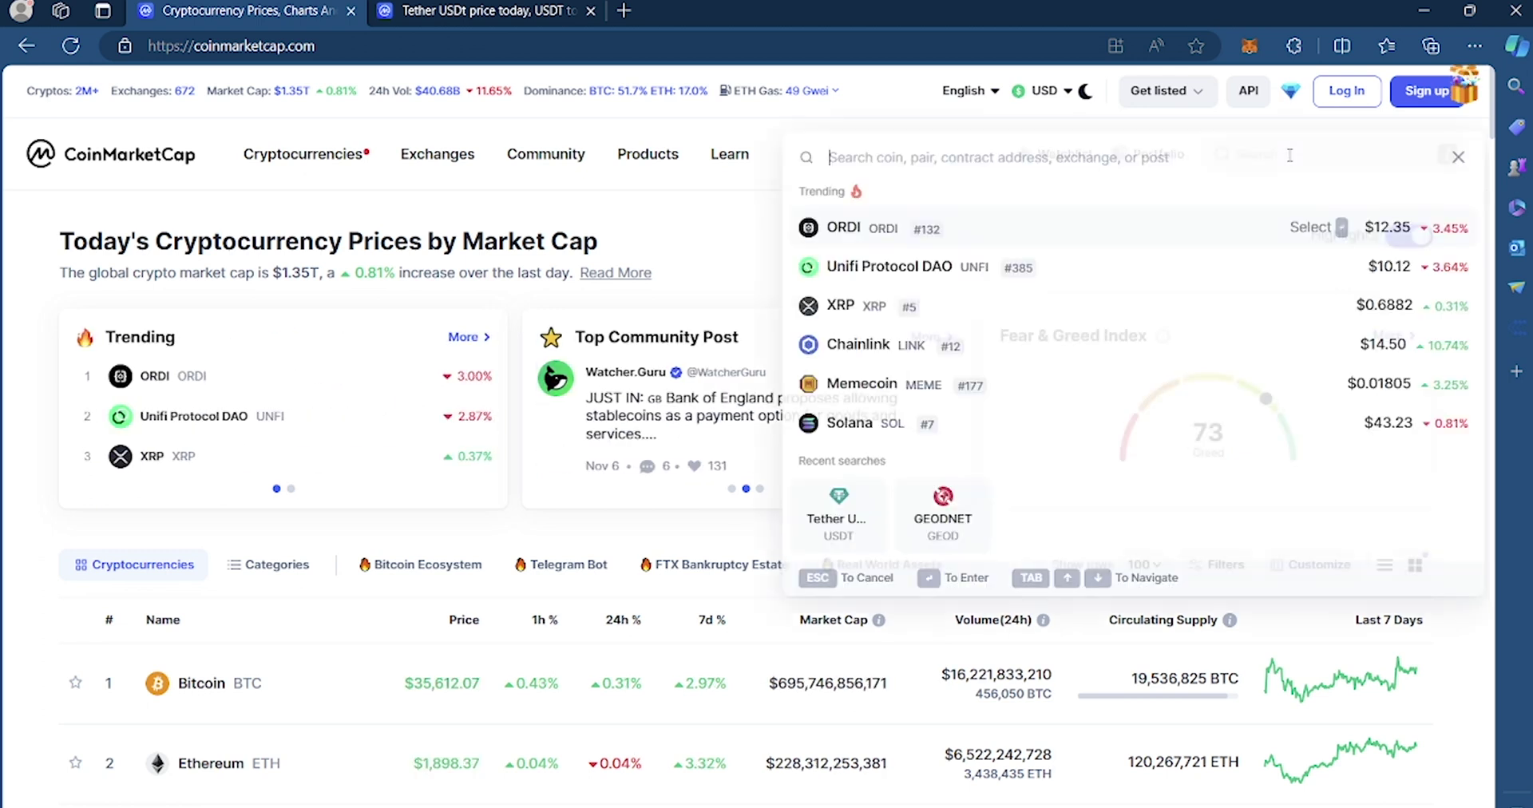
{"action": "type", "text": "geo"}
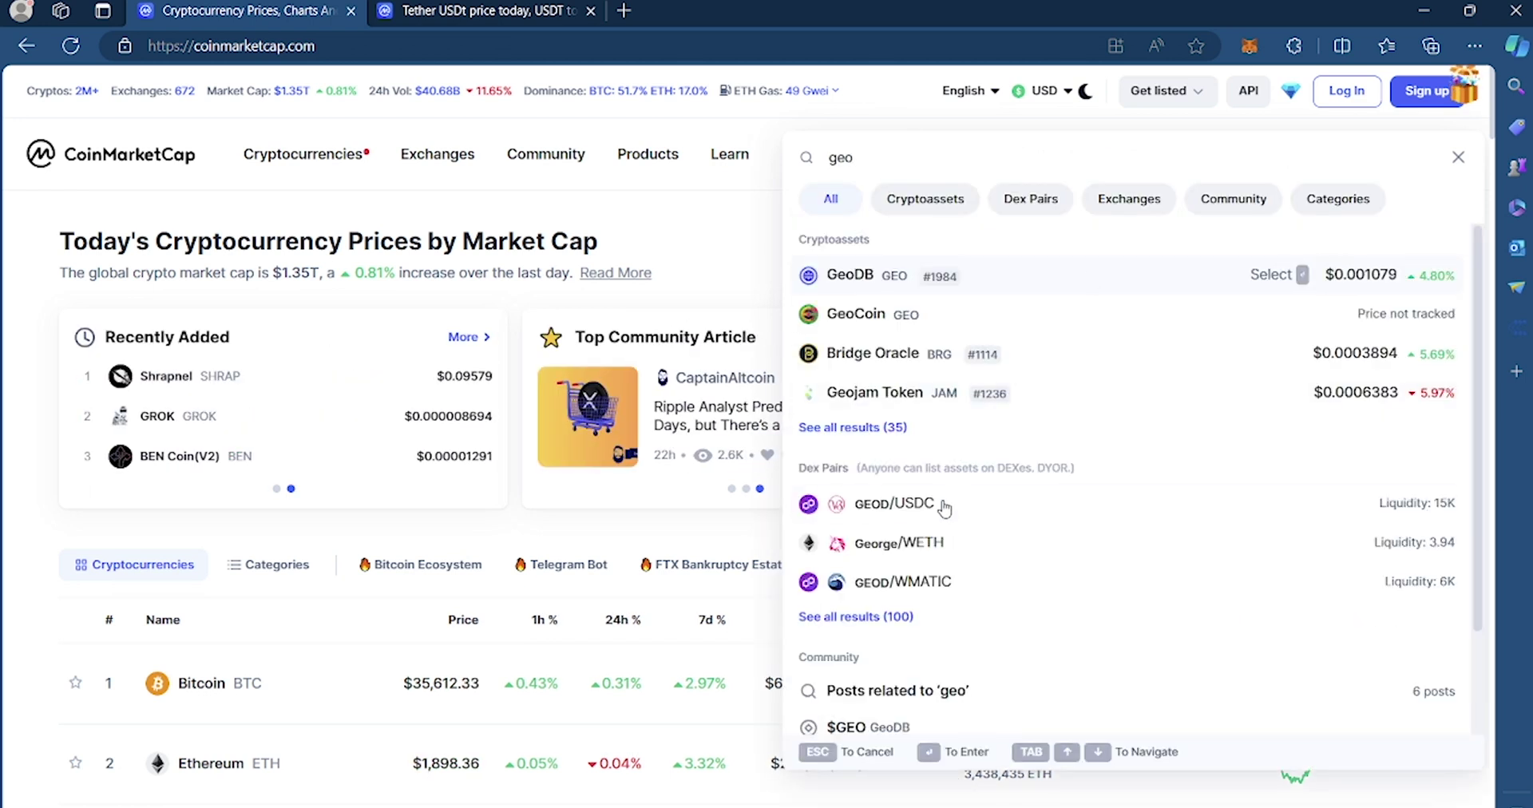
{"action": "type", "text": "d"}
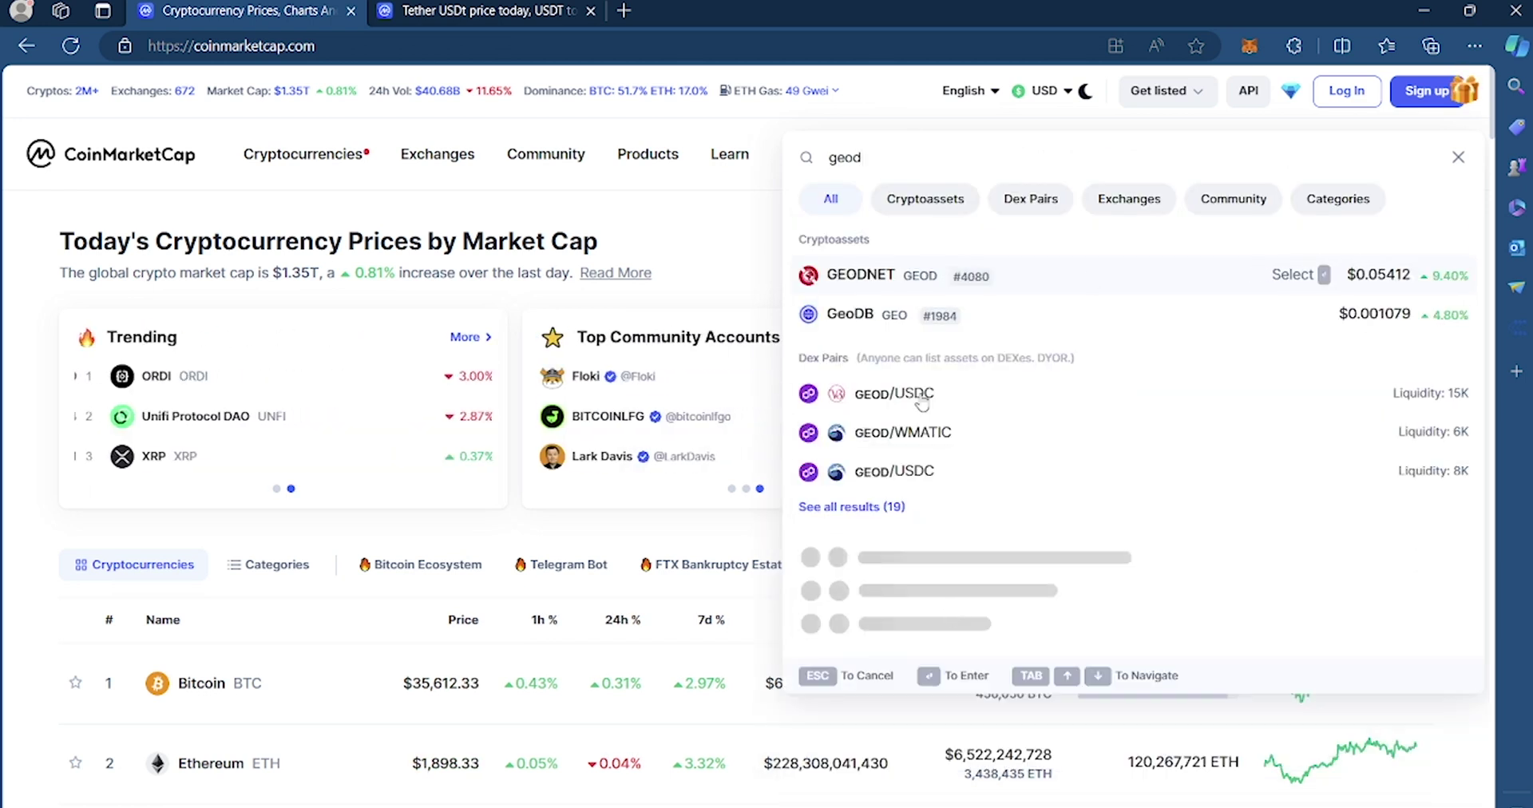
{"action": "left_click", "coordinate": [880, 279]}
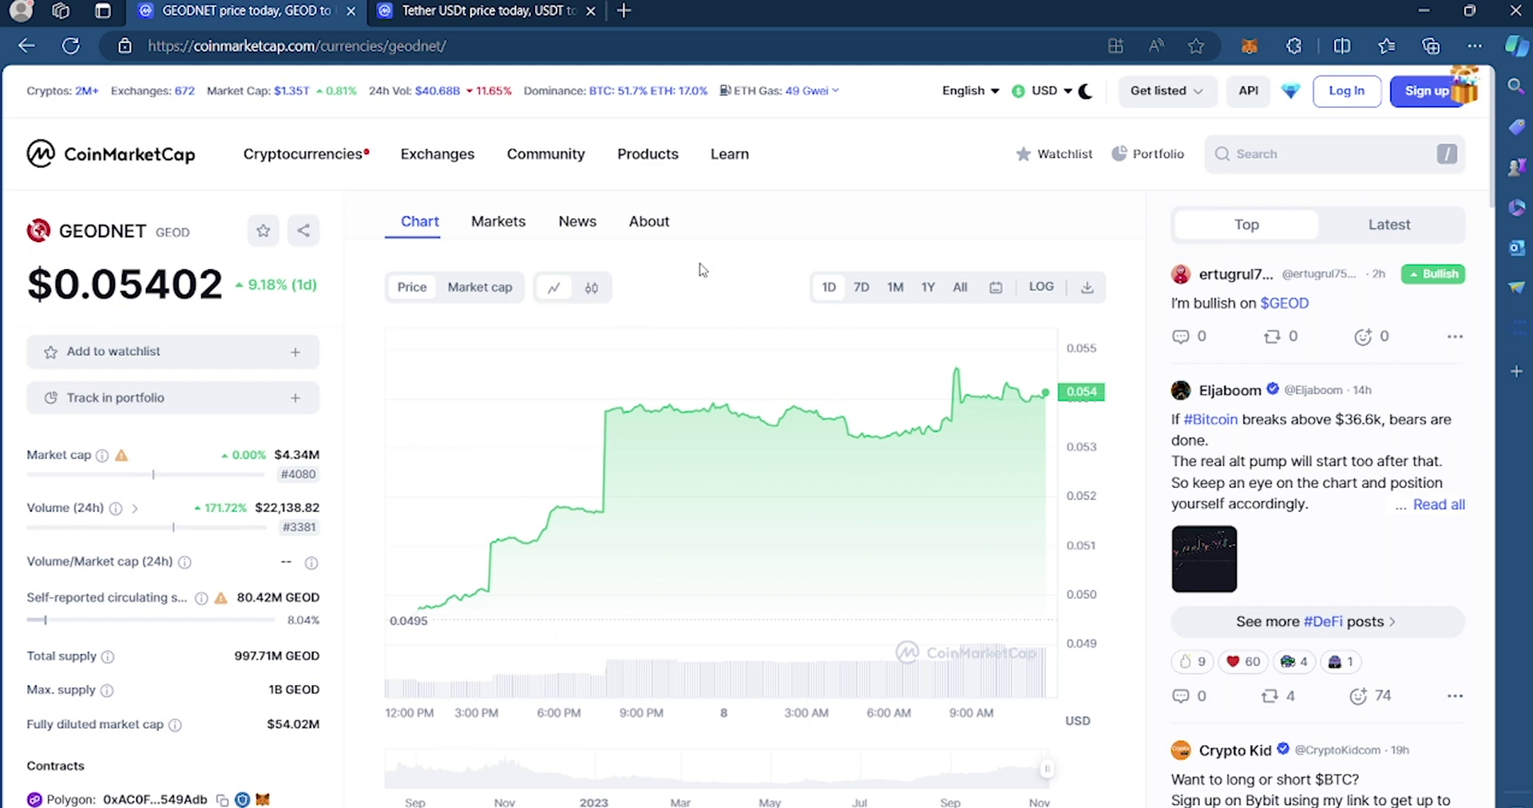
Open the GEOD/USDT QuickSwap v3 (Polygon) pair from GEODNET's markets list
{"action": "scroll", "coordinate": [703, 270], "scroll_direction": "down", "scroll_amount": 5}
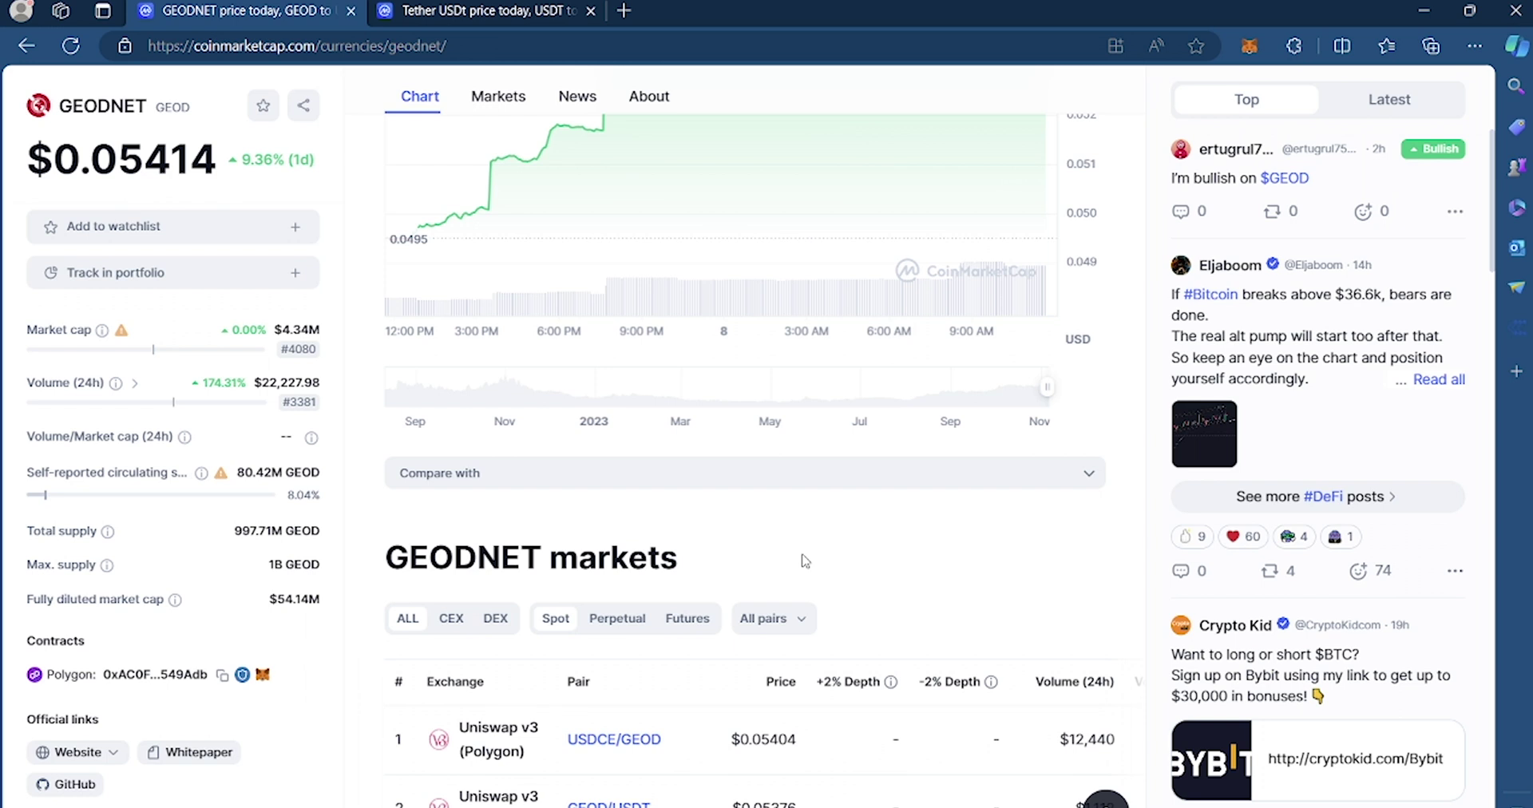
{"action": "scroll", "coordinate": [831, 520], "scroll_direction": "down", "scroll_amount": 3}
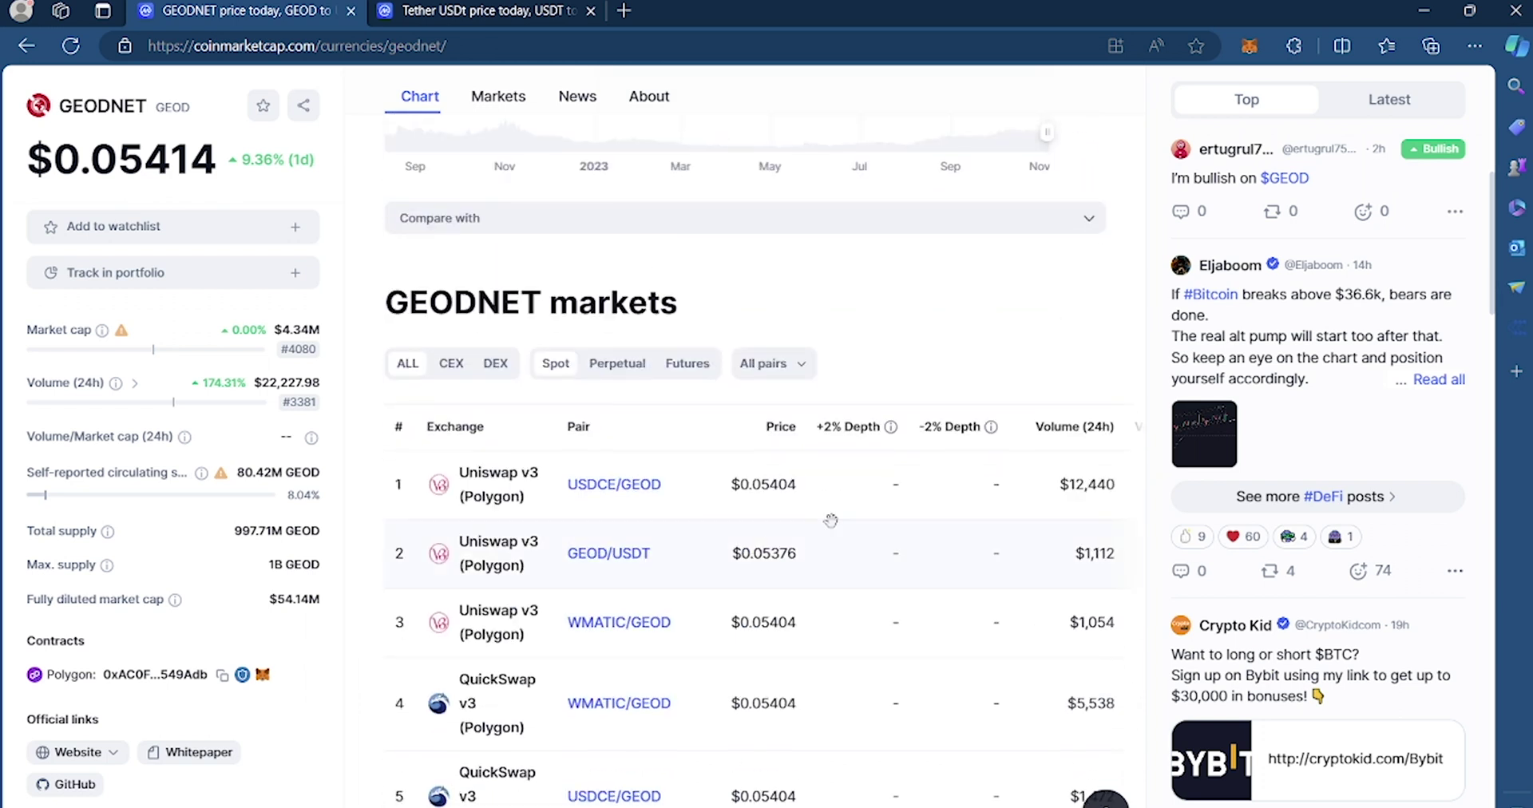
{"action": "scroll", "coordinate": [515, 549], "scroll_direction": "down", "scroll_amount": 2}
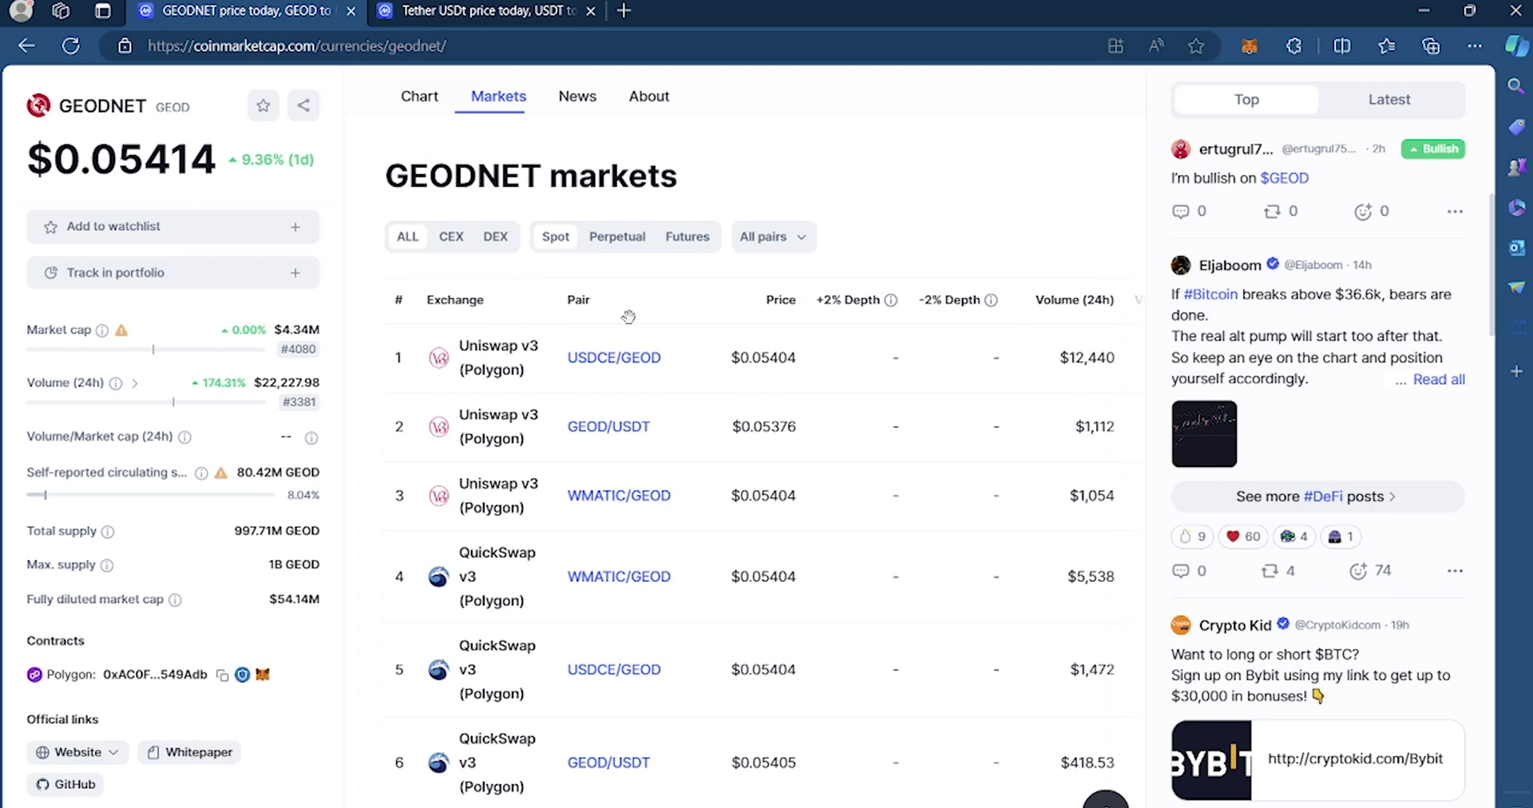
{"action": "scroll", "coordinate": [647, 424], "scroll_direction": "down", "scroll_amount": 2}
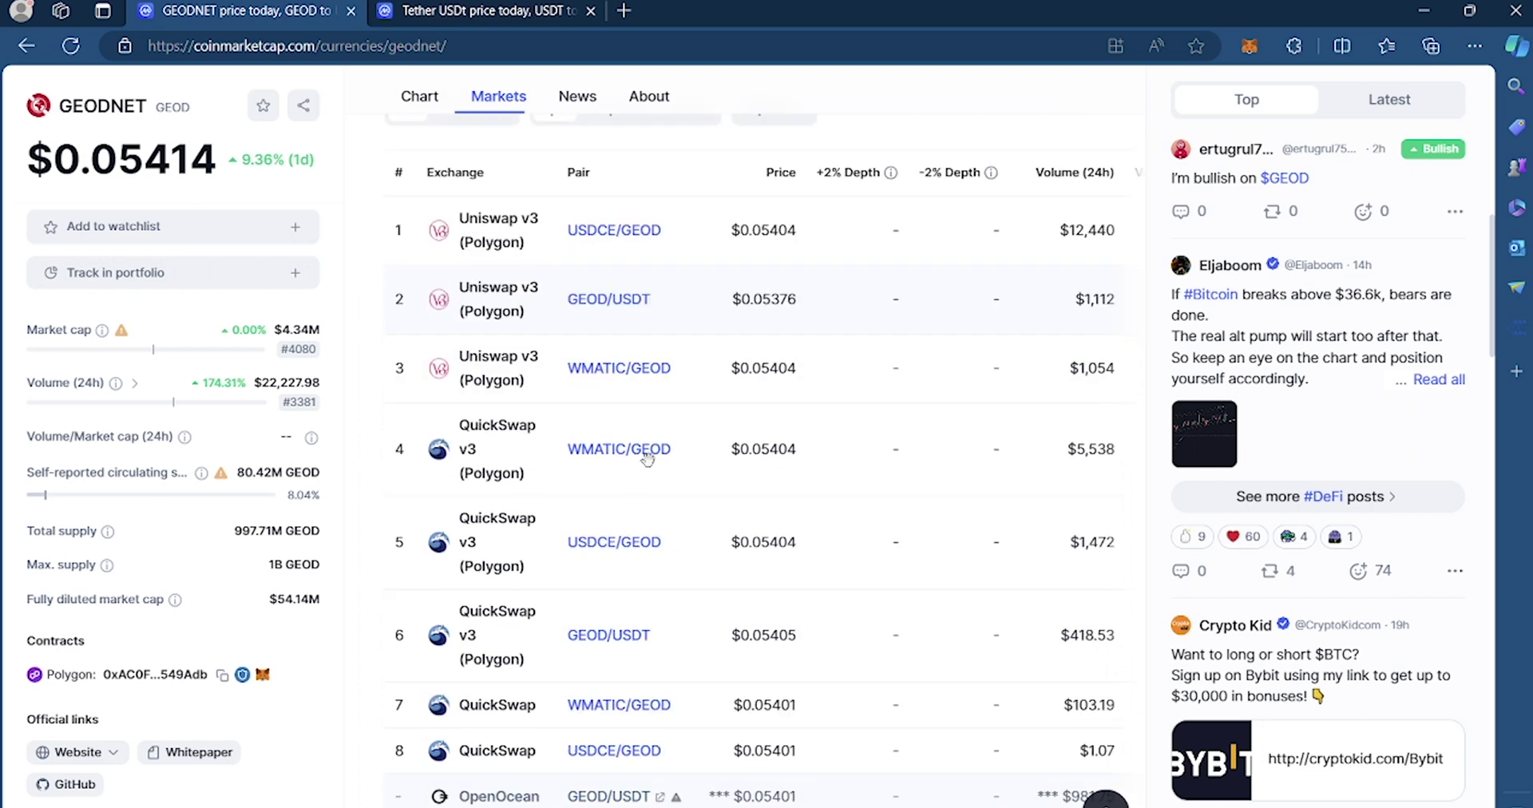
{"action": "left_click", "coordinate": [624, 636]}
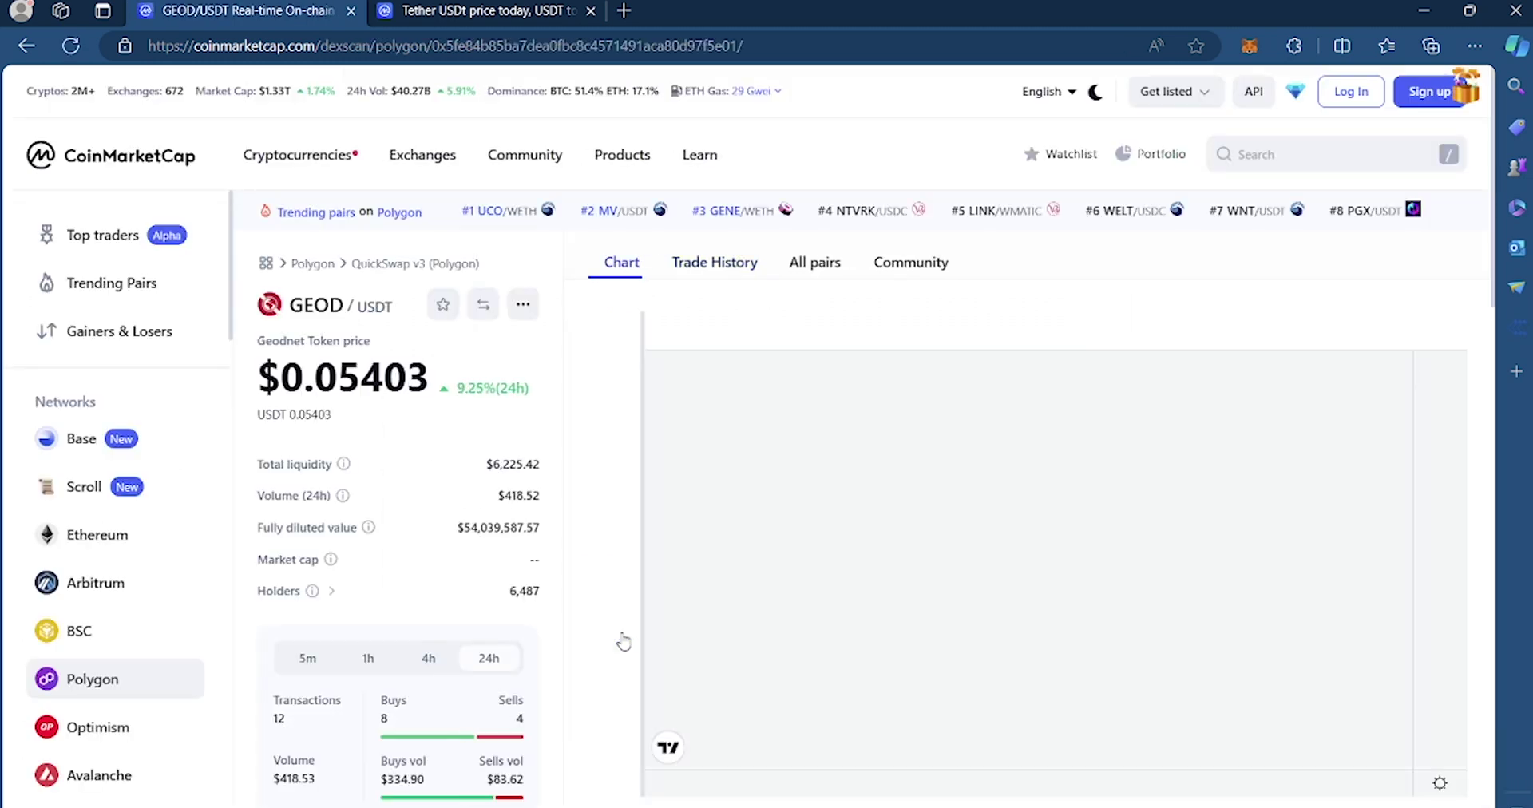
Check the Tether tab, then launch QuickSwap v3 trading from the GEOD/USDT pair page
{"action": "left_click", "coordinate": [485, 13]}
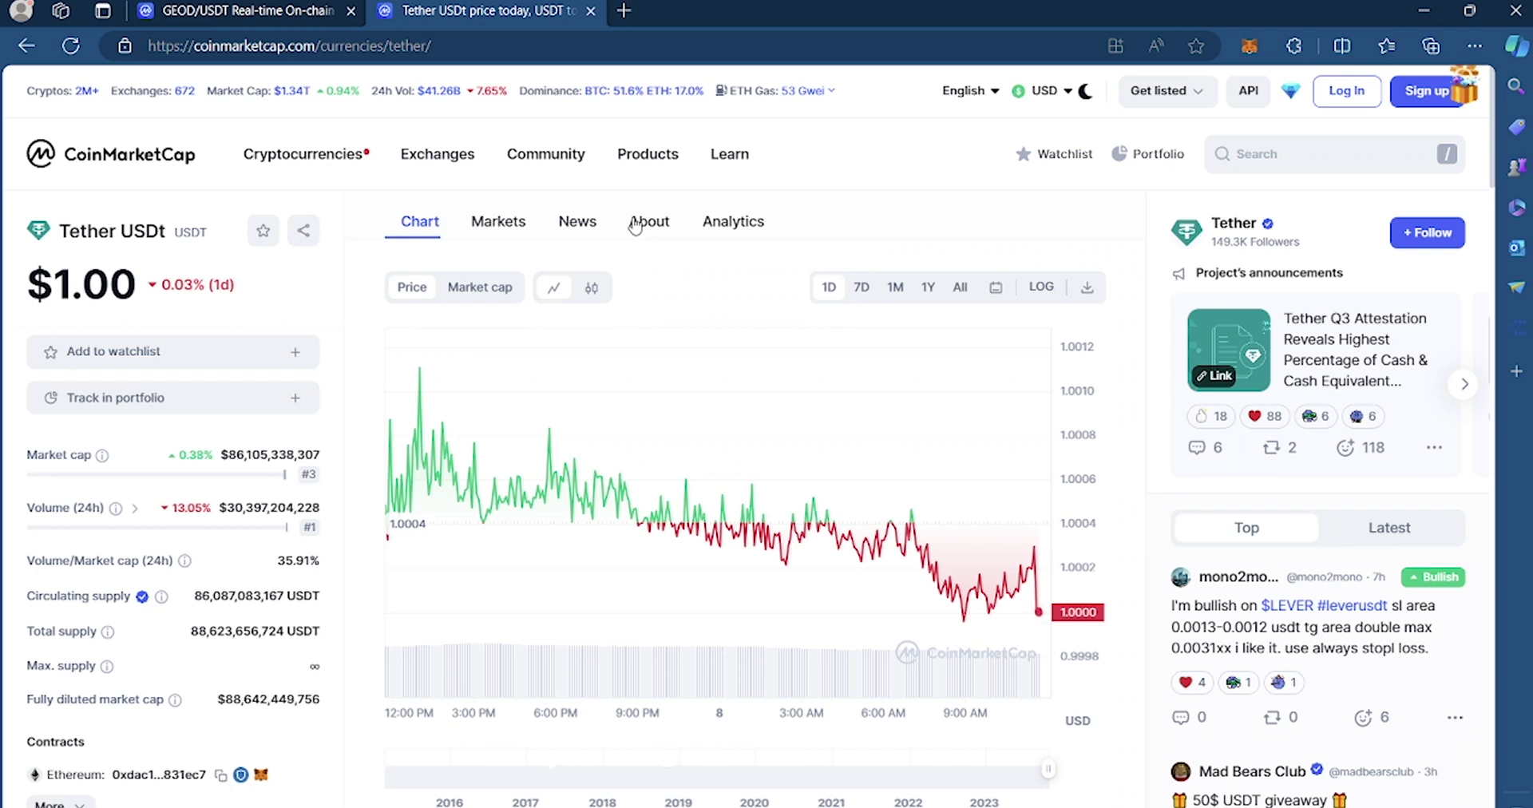
{"action": "left_click", "coordinate": [223, 17]}
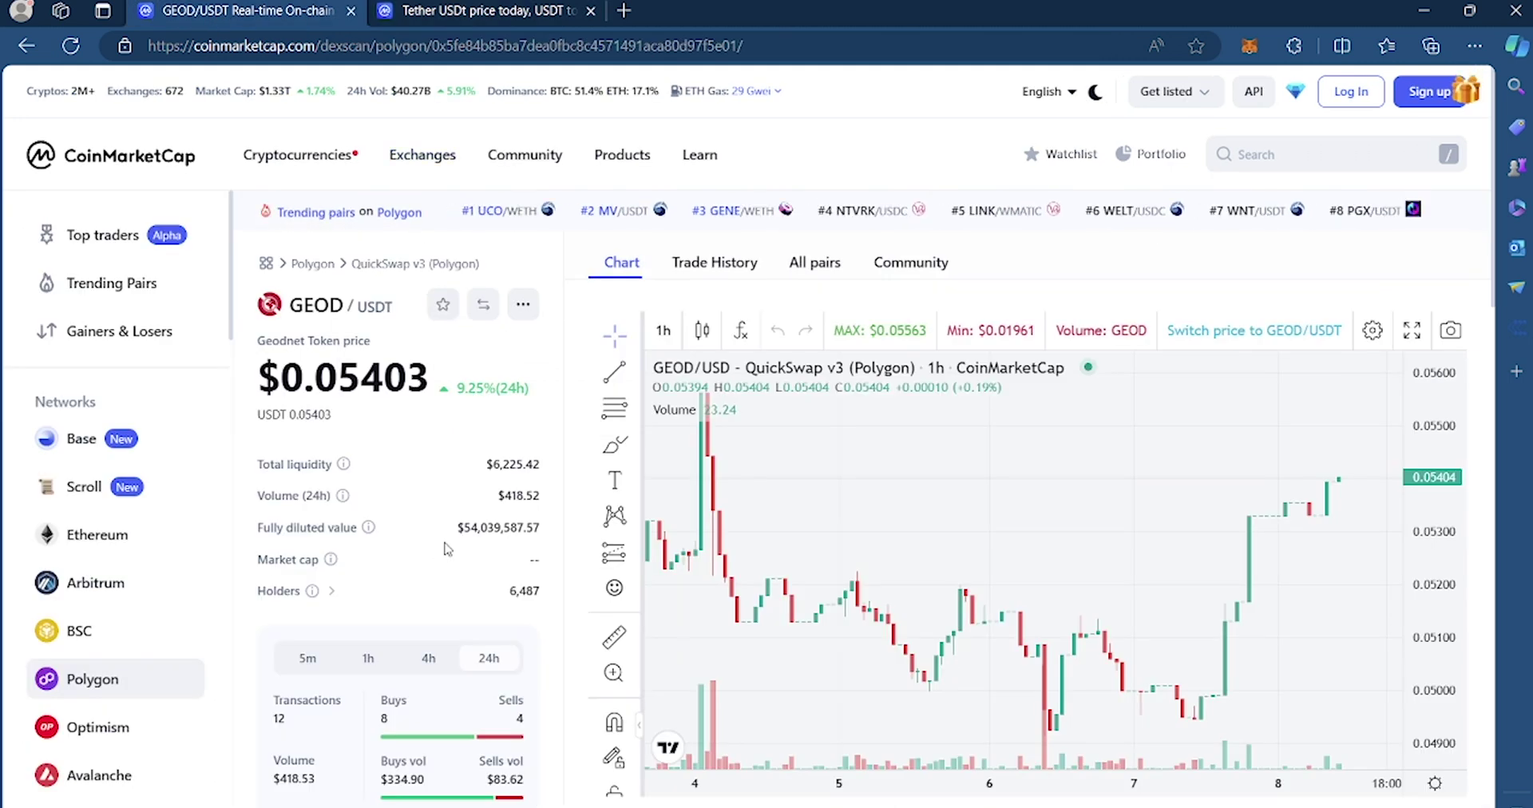
{"action": "scroll", "coordinate": [446, 547], "scroll_direction": "down", "scroll_amount": 4}
{"action": "scroll", "coordinate": [446, 547], "scroll_direction": "up", "scroll_amount": 3}
{"action": "scroll", "coordinate": [445, 541], "scroll_direction": "down", "scroll_amount": 7}
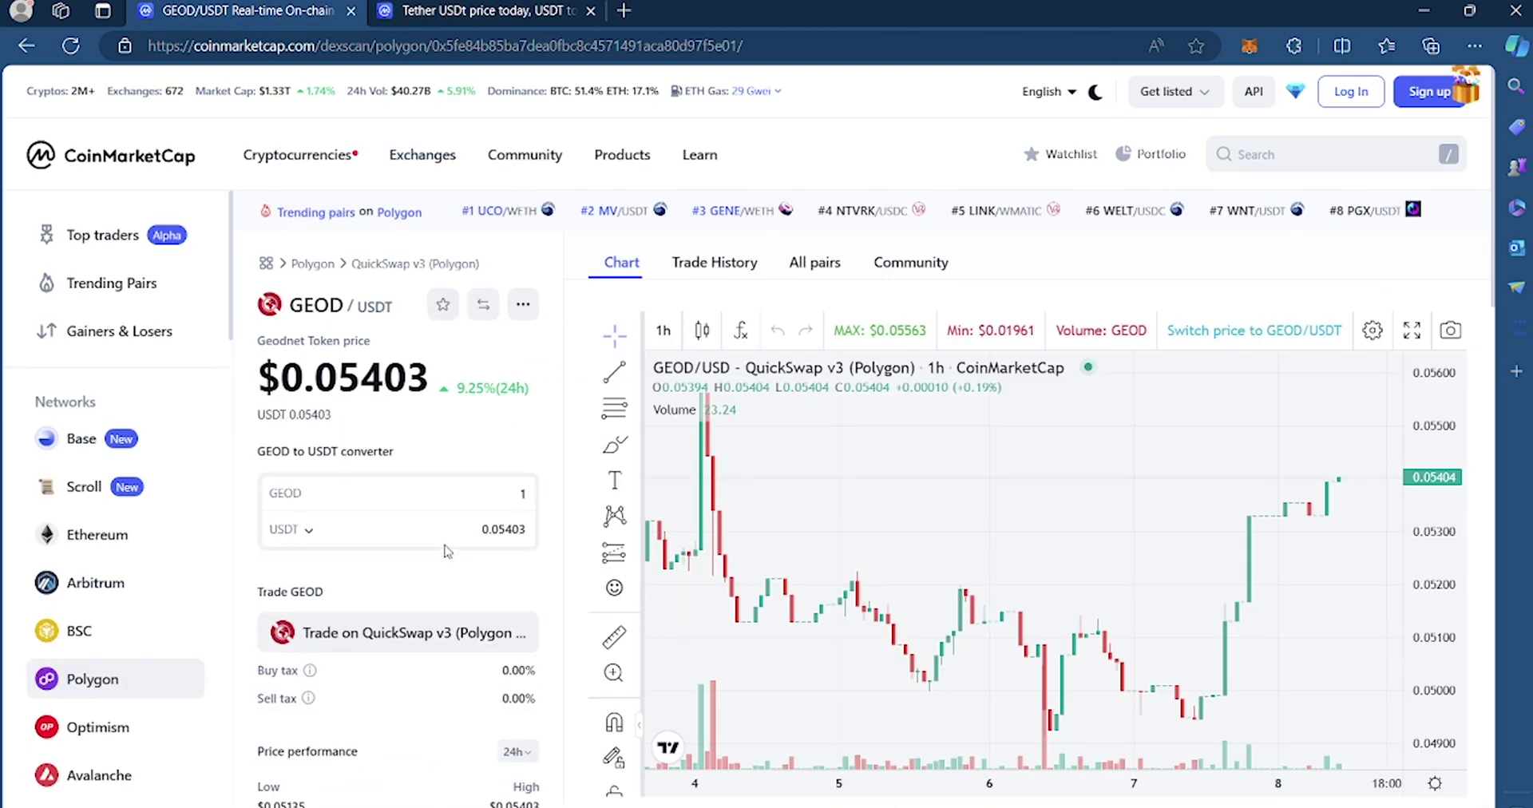
{"action": "left_click", "coordinate": [369, 635]}
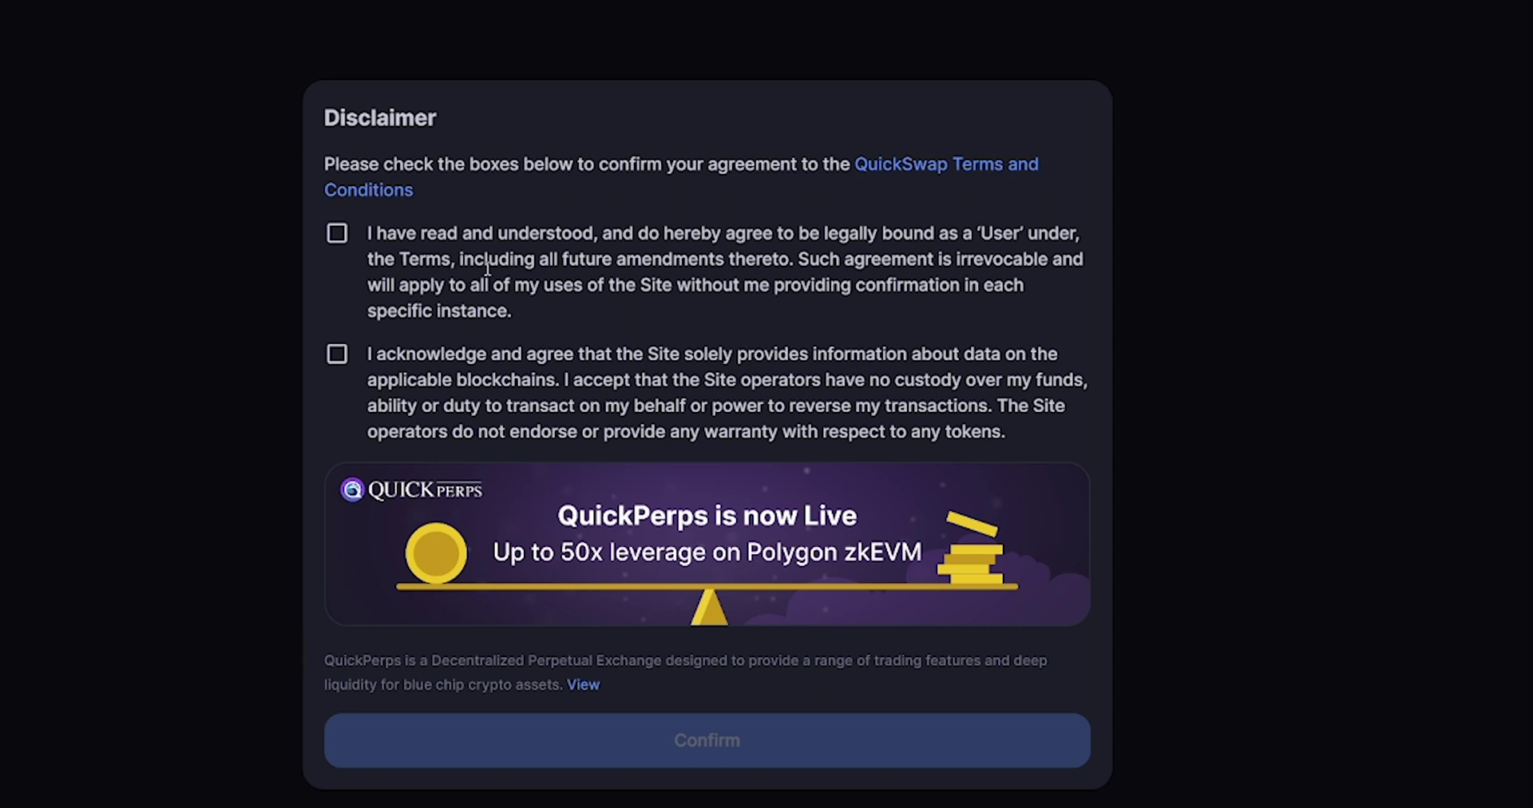
Accept QuickSwap's disclaimer terms and the GEOD import warning, then show wallet options
{"action": "left_click", "coordinate": [337, 233]}
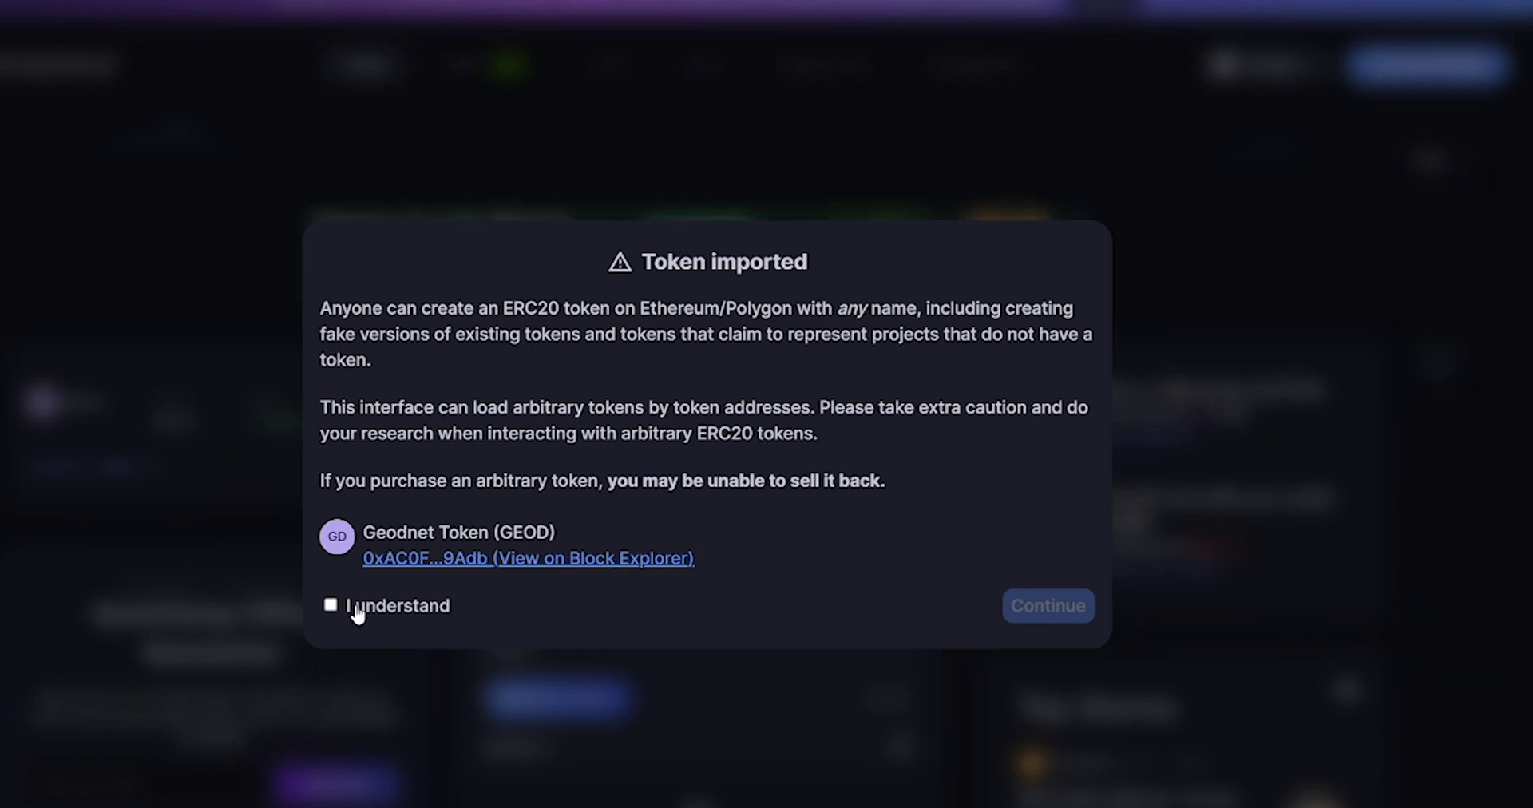
{"action": "left_click", "coordinate": [331, 605]}
{"action": "left_click", "coordinate": [1030, 611]}
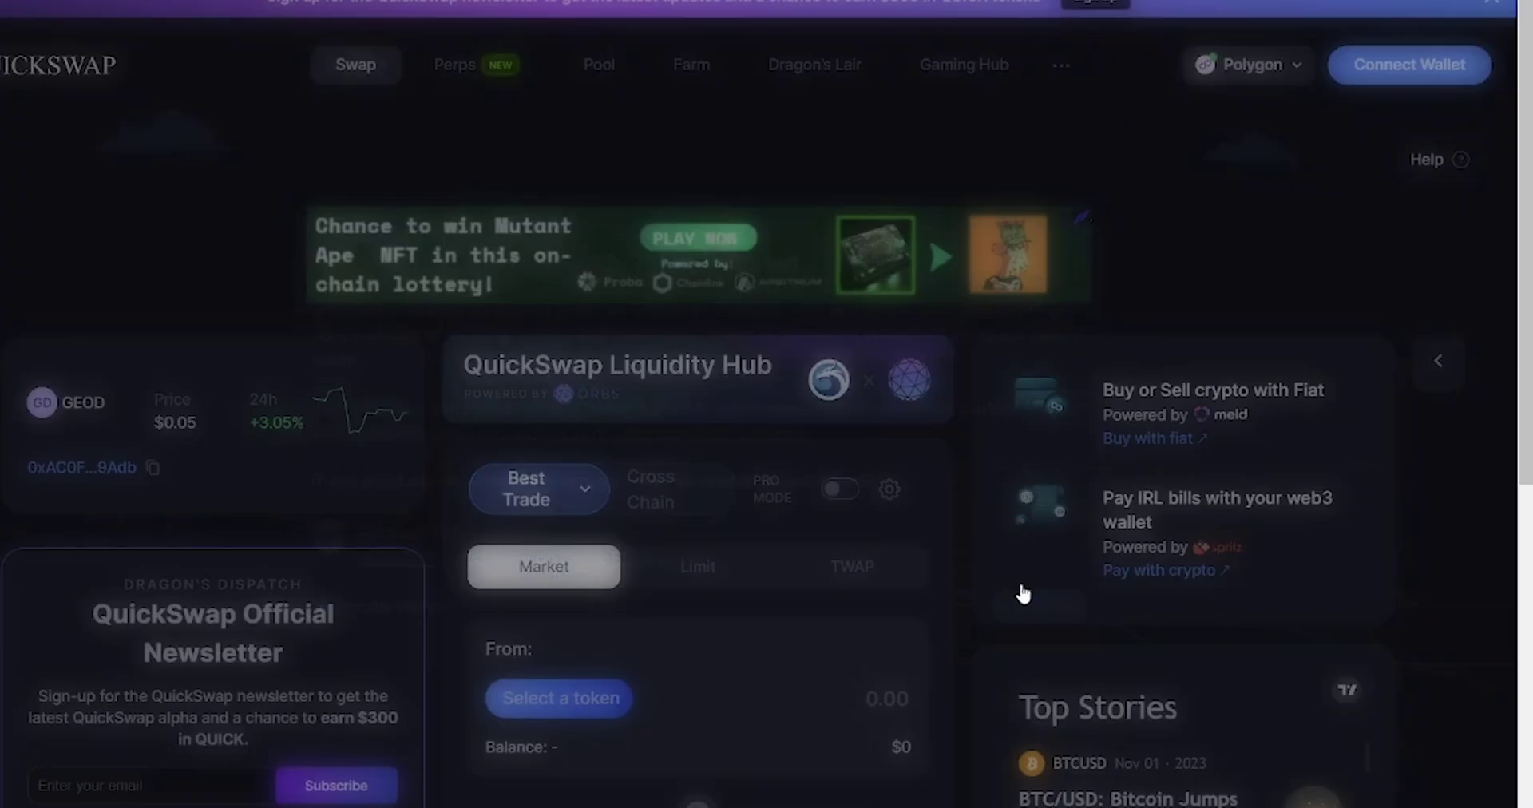
{"action": "scroll", "coordinate": [990, 554], "scroll_direction": "down", "scroll_amount": 1}
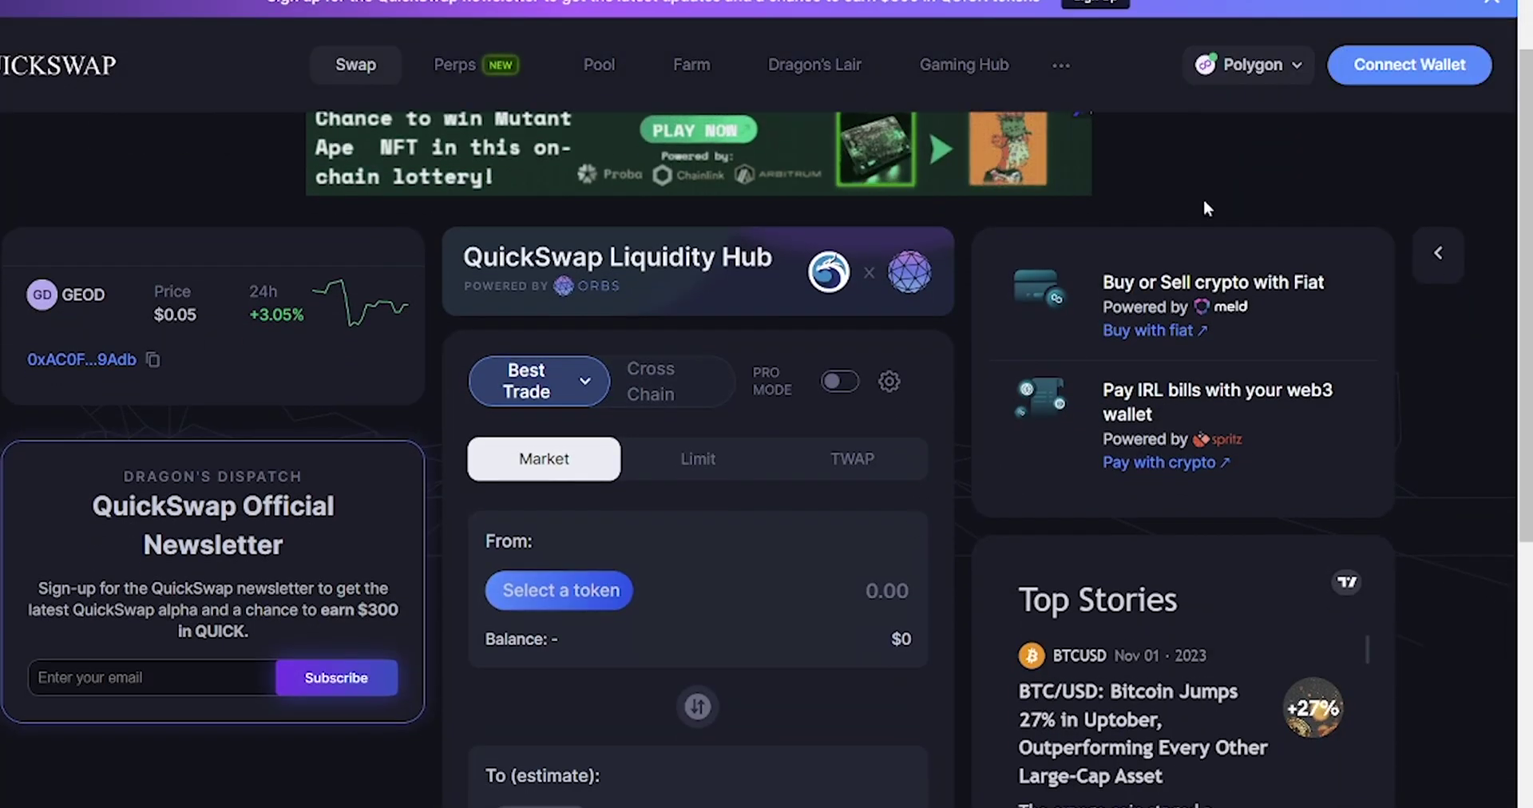
{"action": "left_click", "coordinate": [1398, 68]}
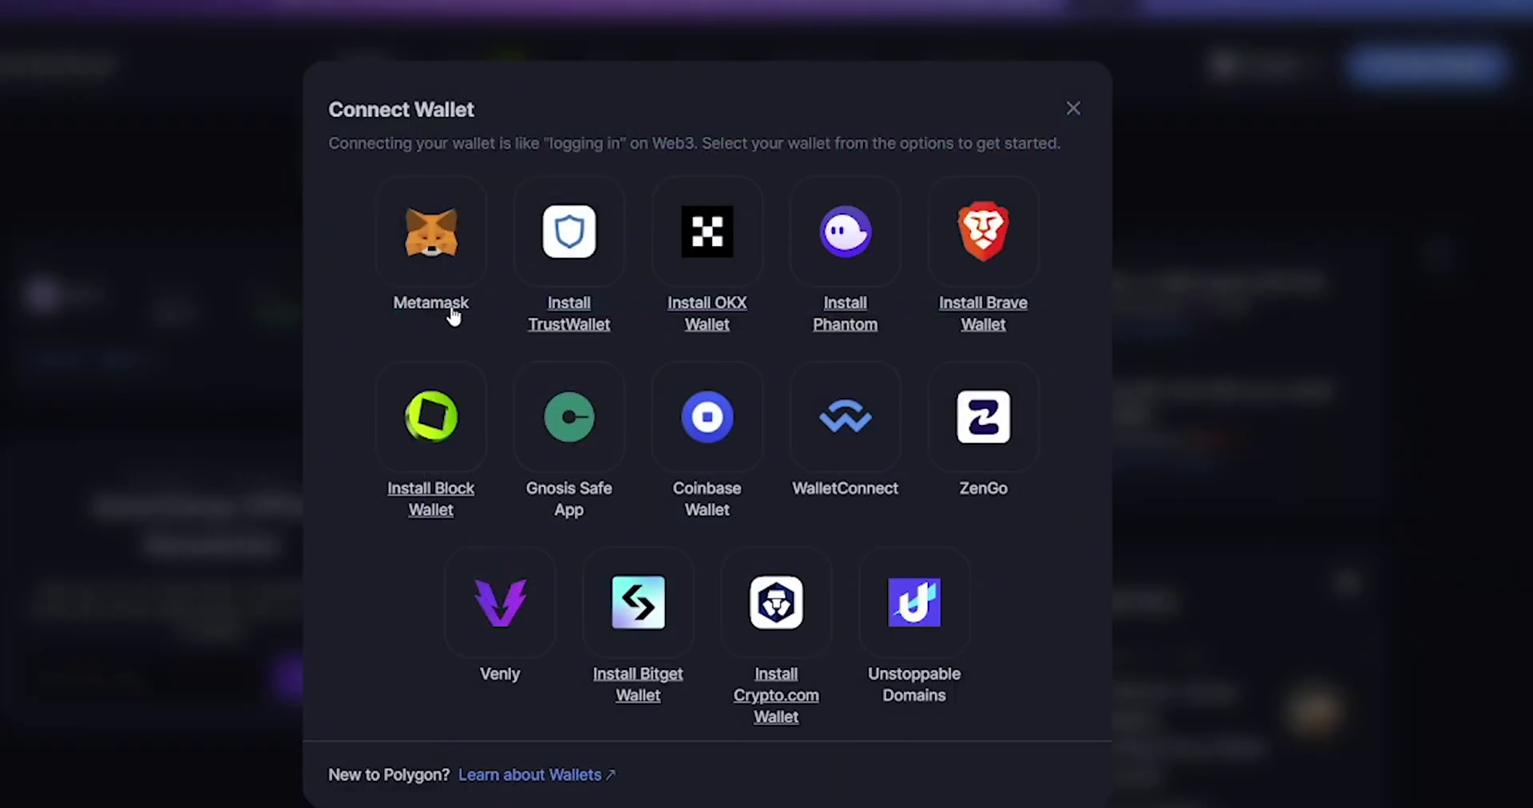
Connect MetaMask Account 1 to QuickSwap and dismiss the account details
{"action": "left_click", "coordinate": [431, 240]}
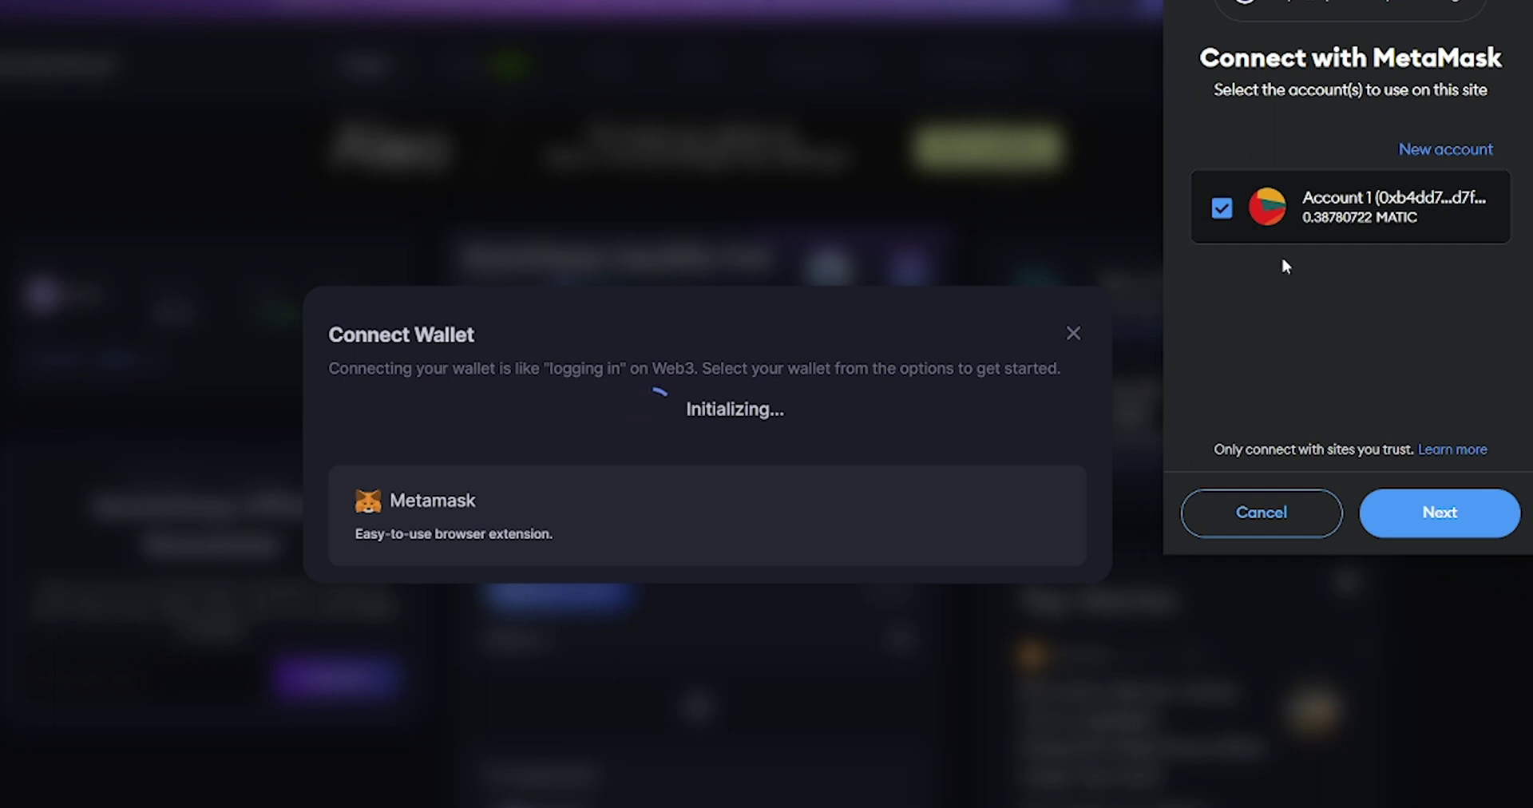
{"action": "left_click", "coordinate": [1458, 513]}
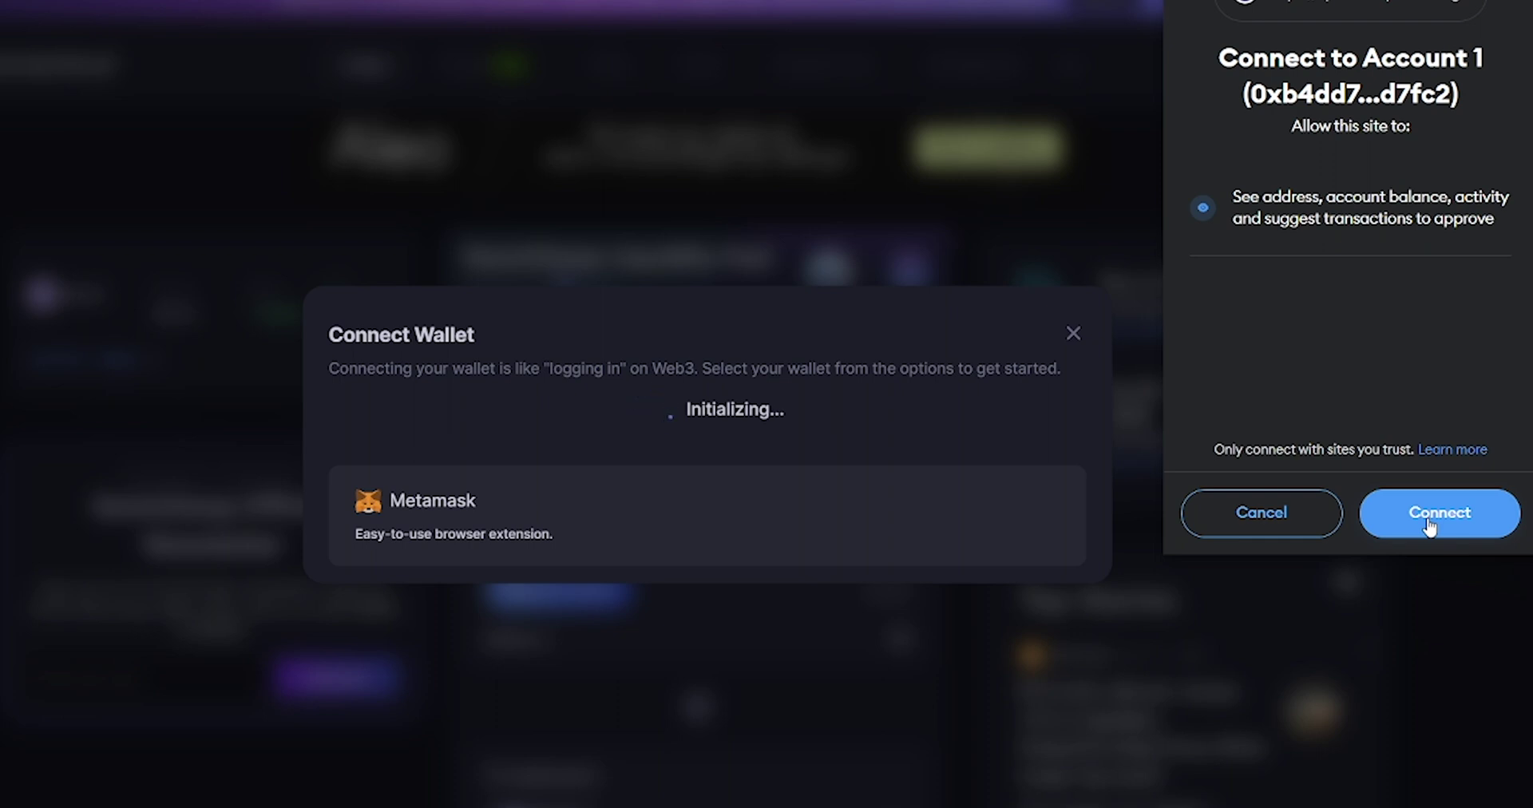
{"action": "left_click", "coordinate": [1429, 527]}
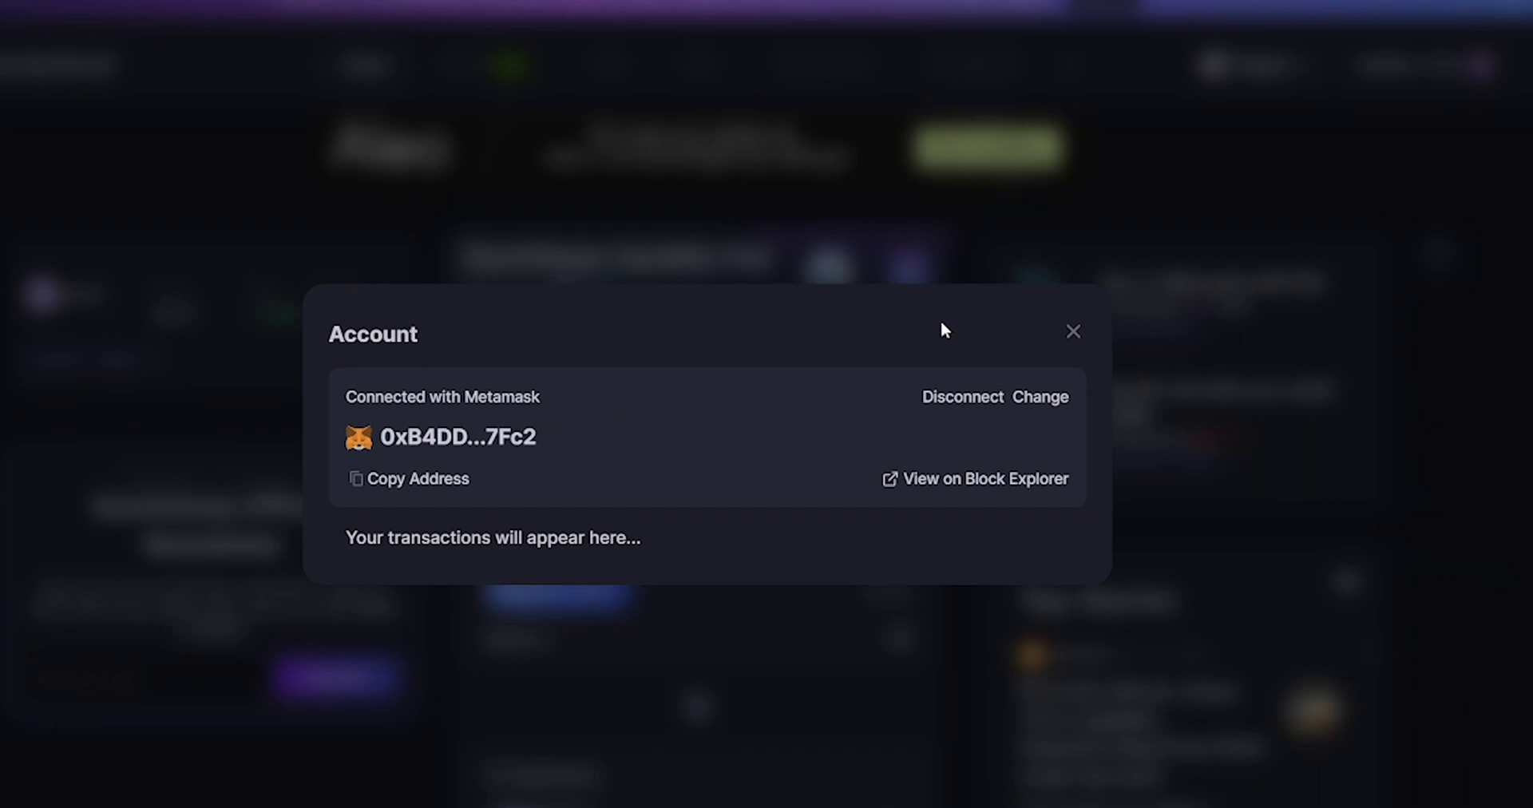
{"action": "left_click", "coordinate": [1072, 332]}
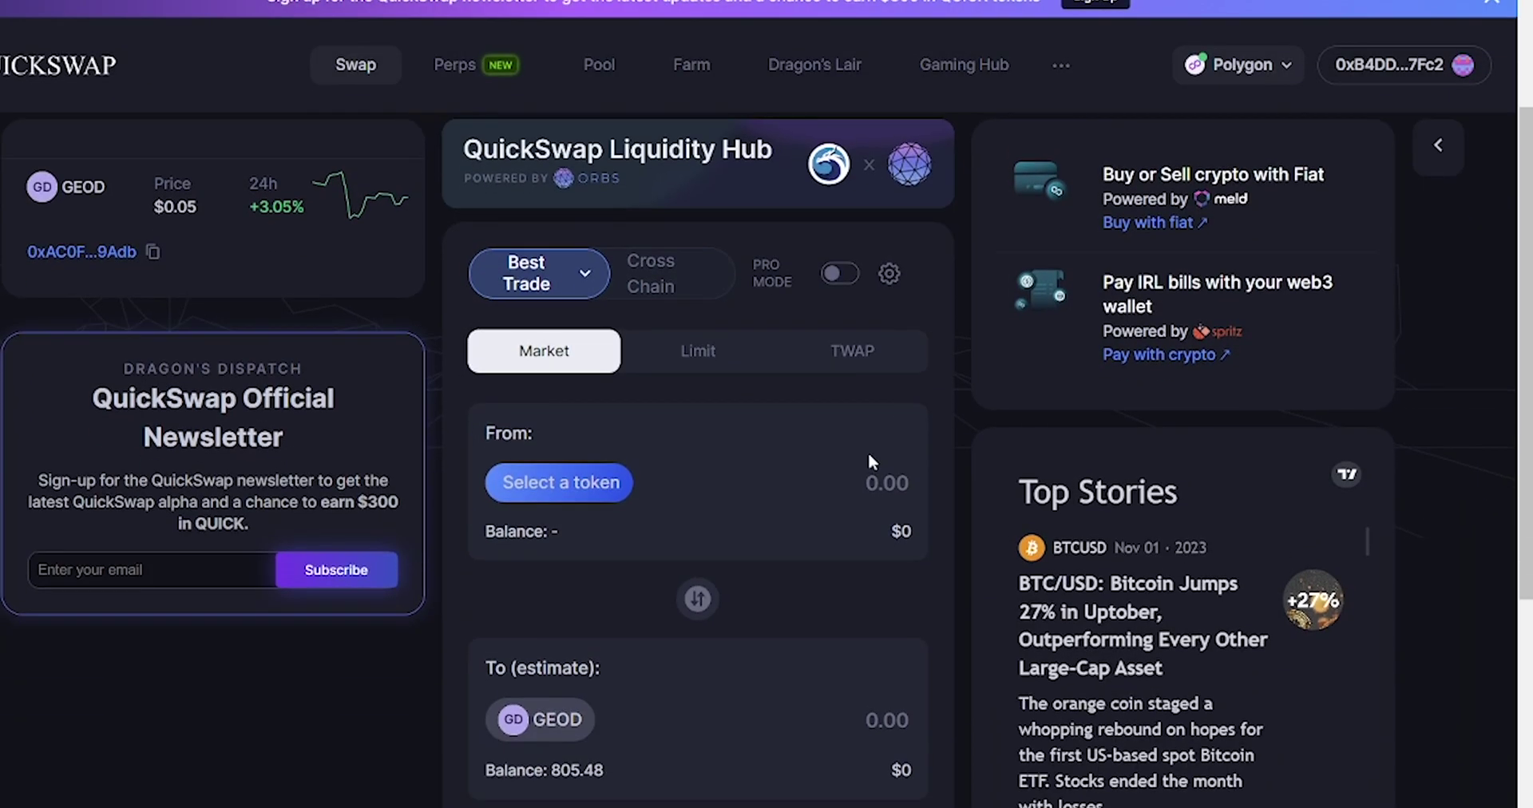
Reverse the swap to sell 50 GEOD and receive USDT
{"action": "scroll", "coordinate": [834, 480], "scroll_direction": "down", "scroll_amount": 2}
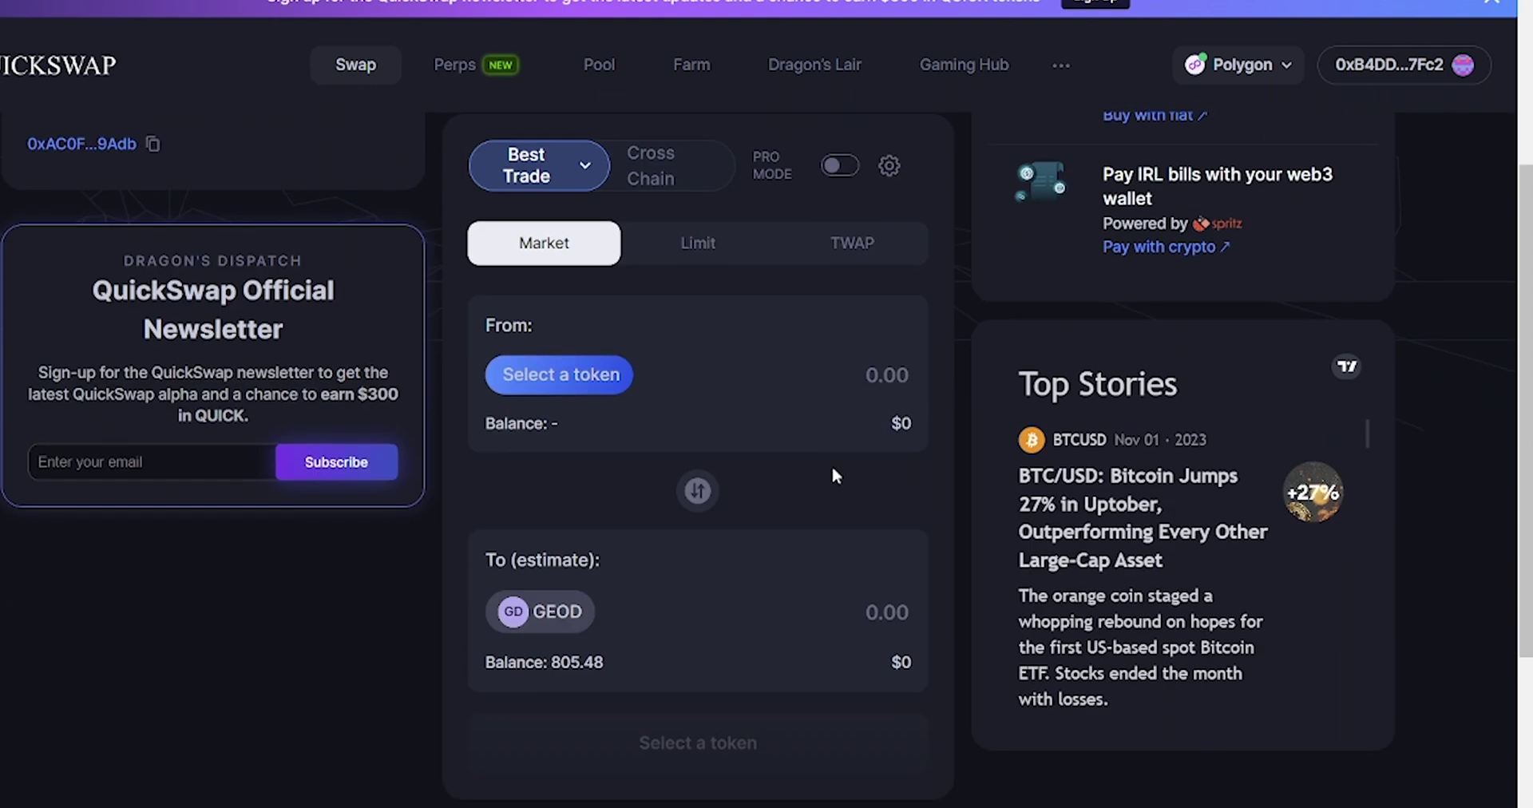
{"action": "scroll", "coordinate": [832, 474], "scroll_direction": "up", "scroll_amount": 2}
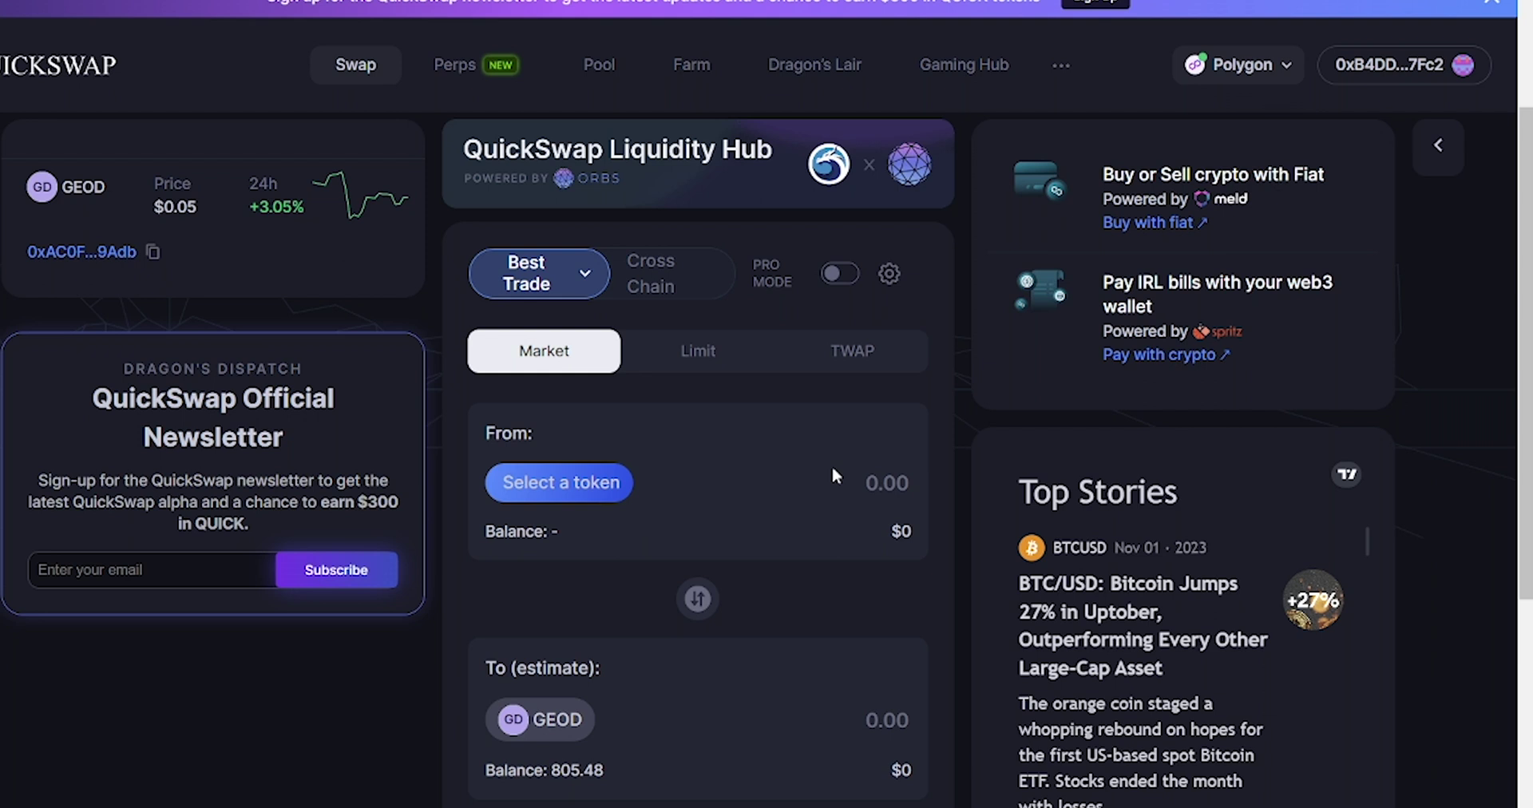
{"action": "left_click", "coordinate": [696, 605]}
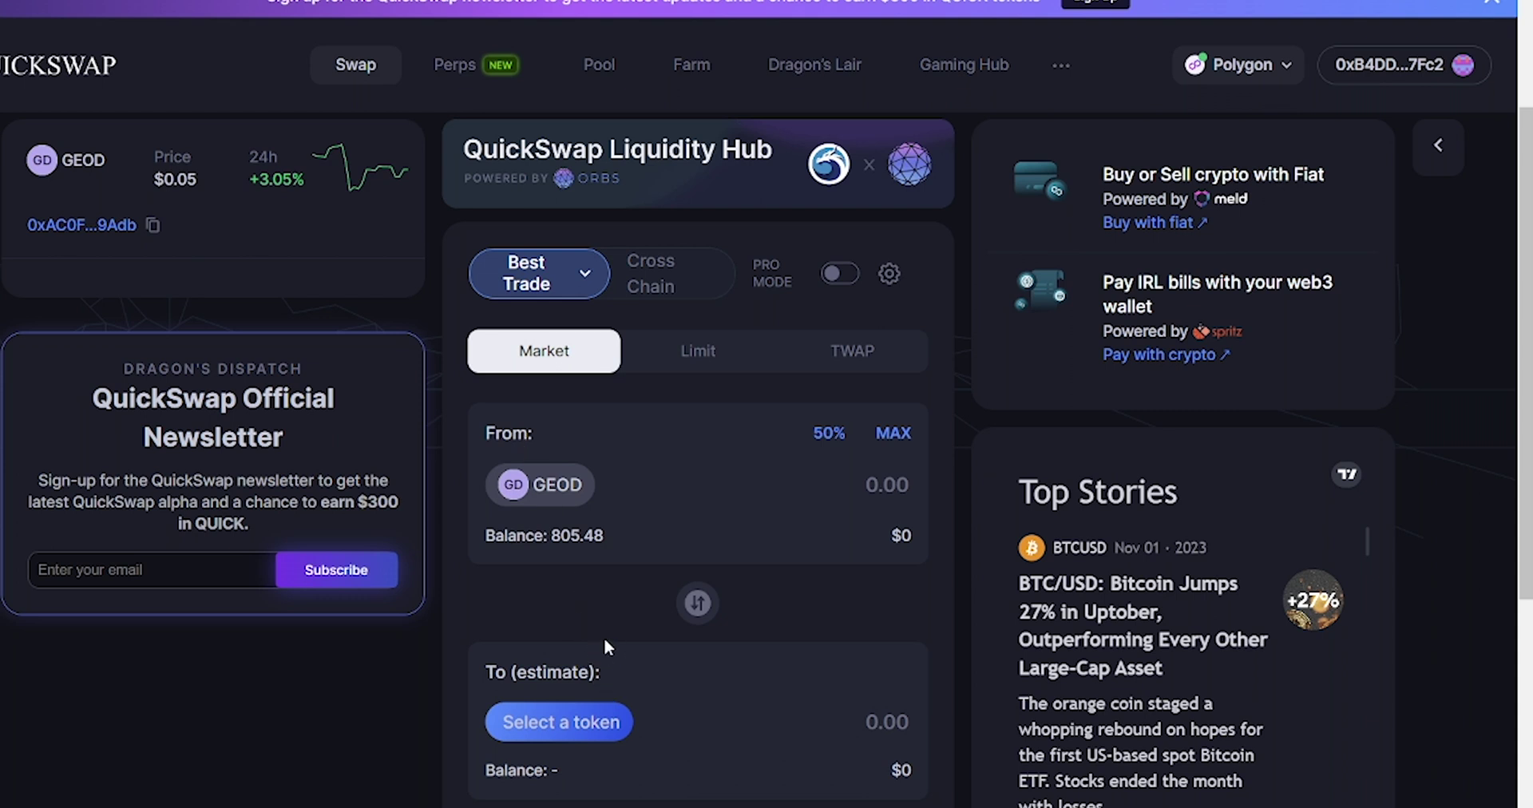
{"action": "left_click", "coordinate": [573, 722]}
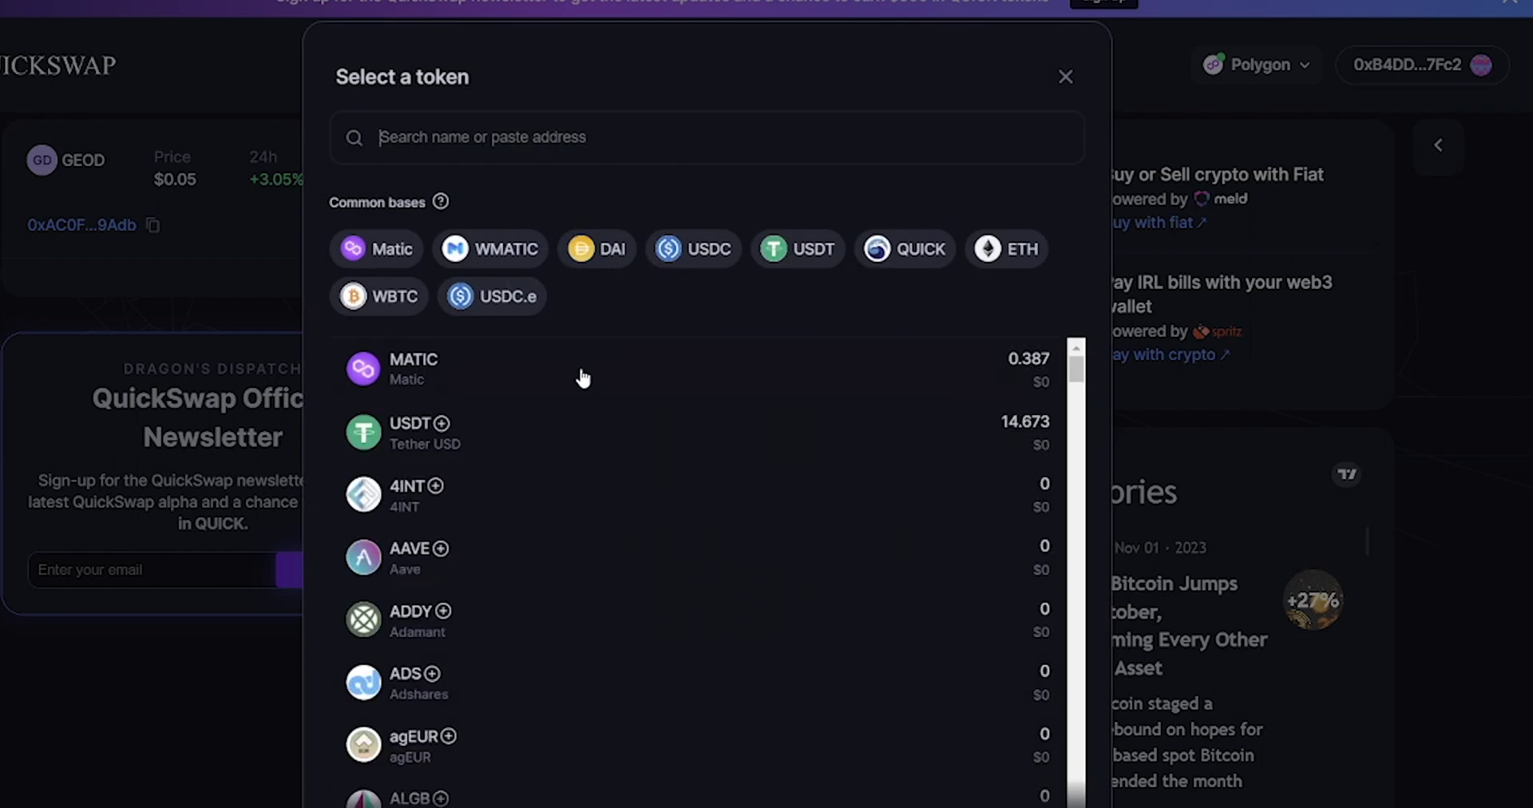
{"action": "left_click", "coordinate": [801, 250]}
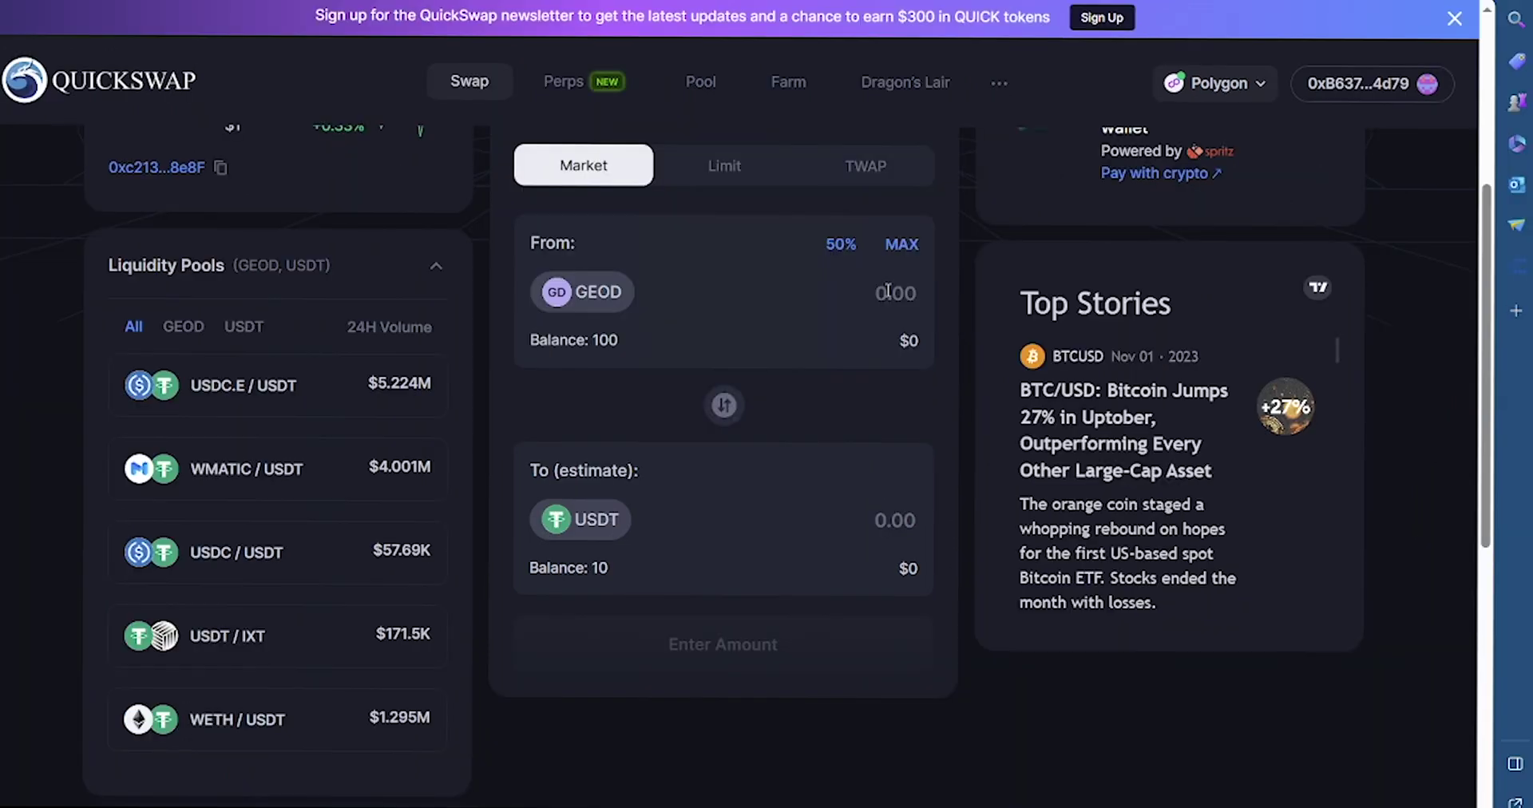
{"action": "left_click", "coordinate": [888, 291]}
{"action": "type", "text": "5"}
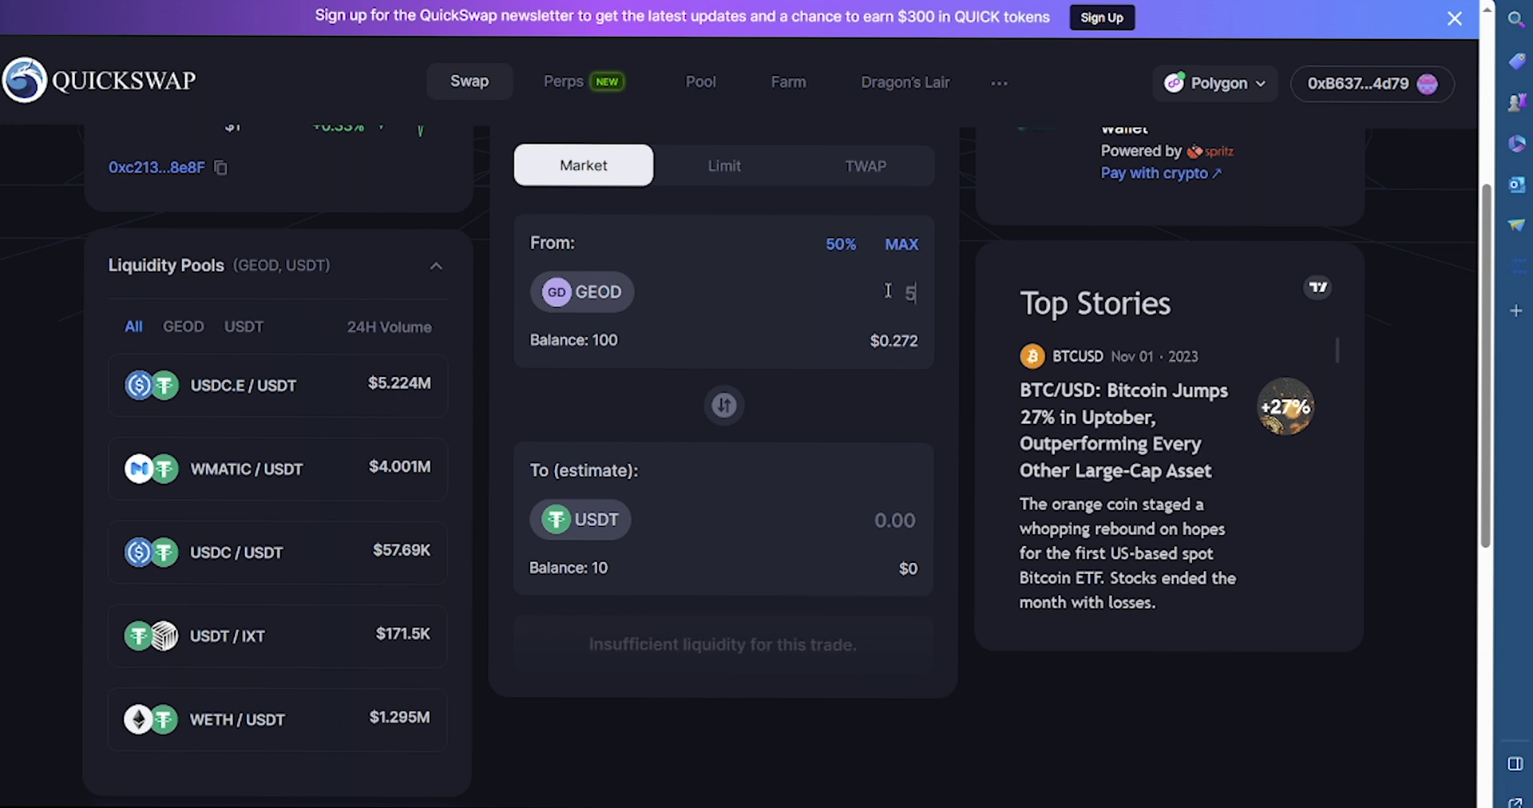
{"action": "type", "text": "0"}
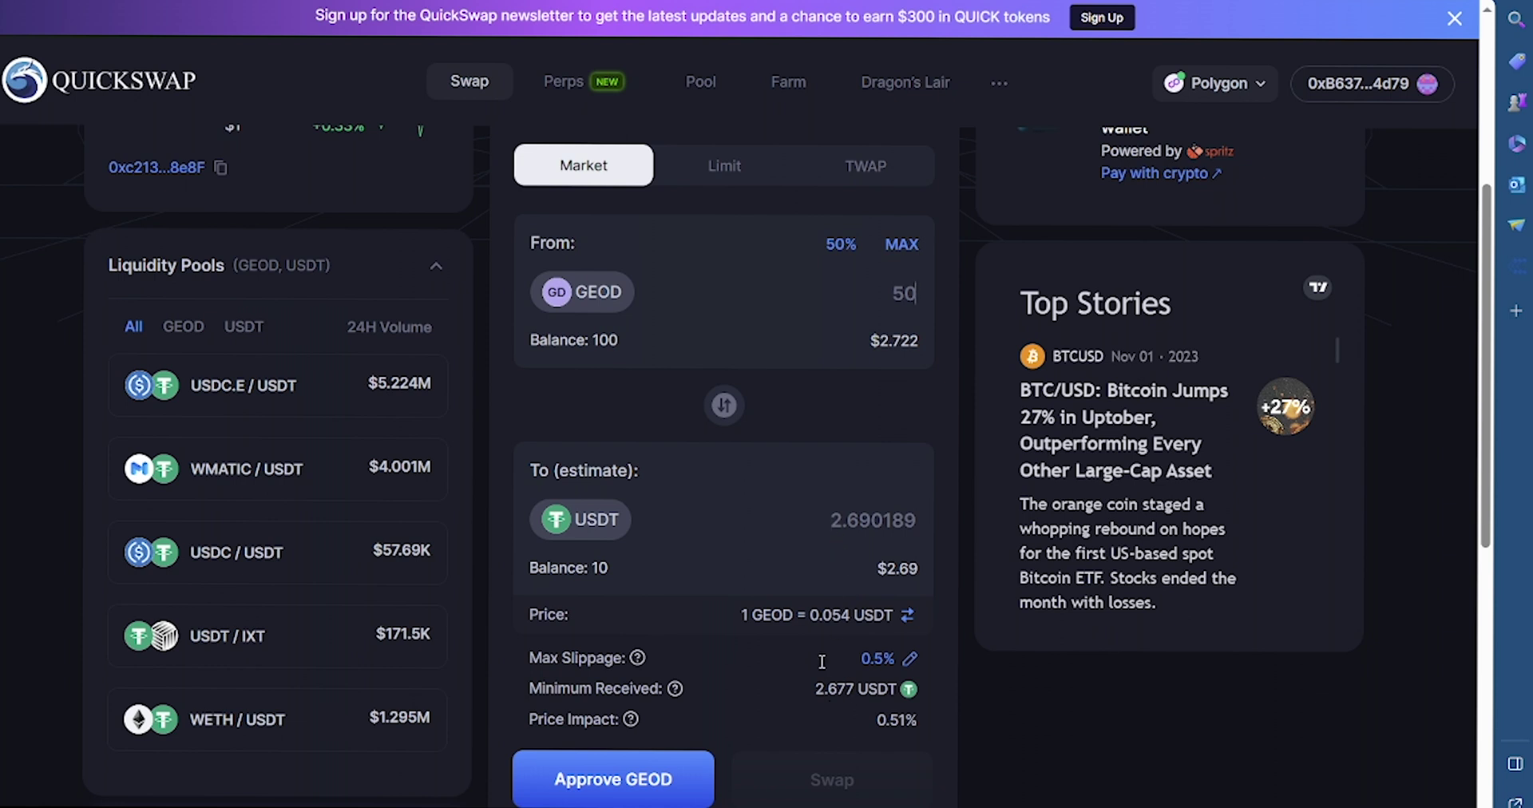
Request MetaMask approval for QuickSwap to spend GEOD
{"action": "scroll", "coordinate": [757, 653], "scroll_direction": "down", "scroll_amount": 2}
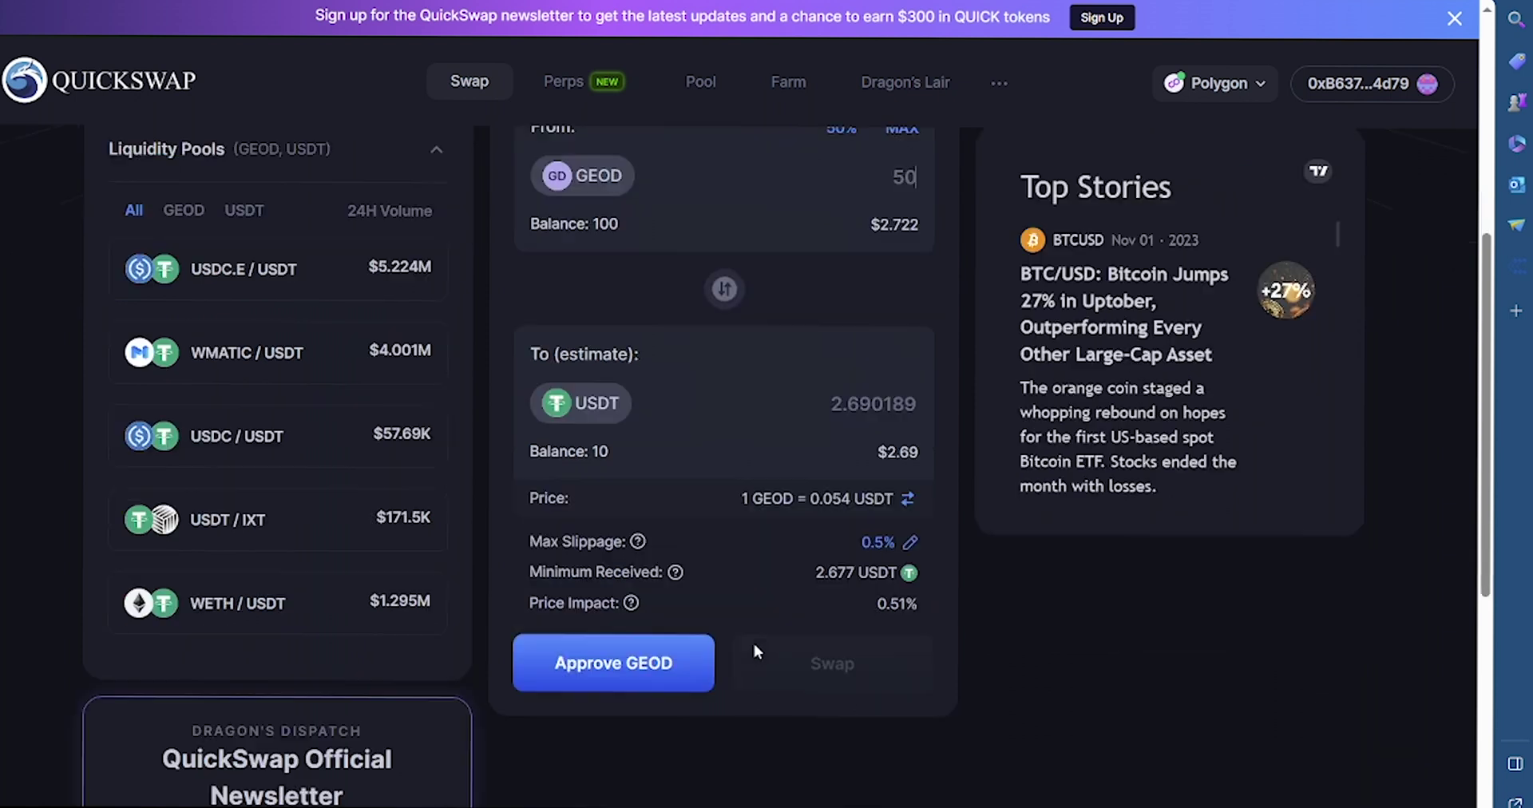
{"action": "scroll", "coordinate": [757, 644], "scroll_direction": "up", "scroll_amount": 2}
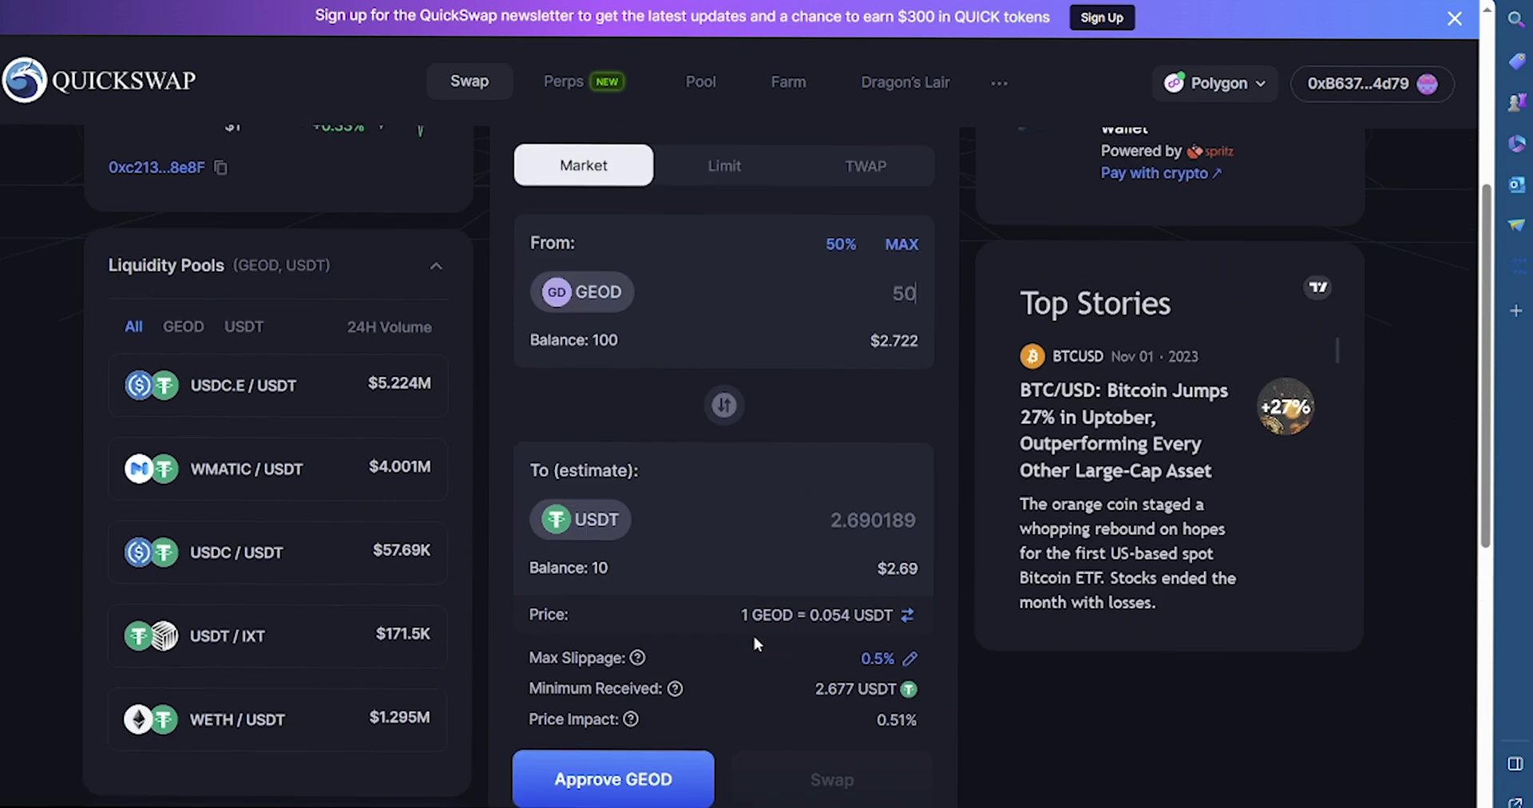
{"action": "scroll", "coordinate": [757, 644], "scroll_direction": "down", "scroll_amount": 2}
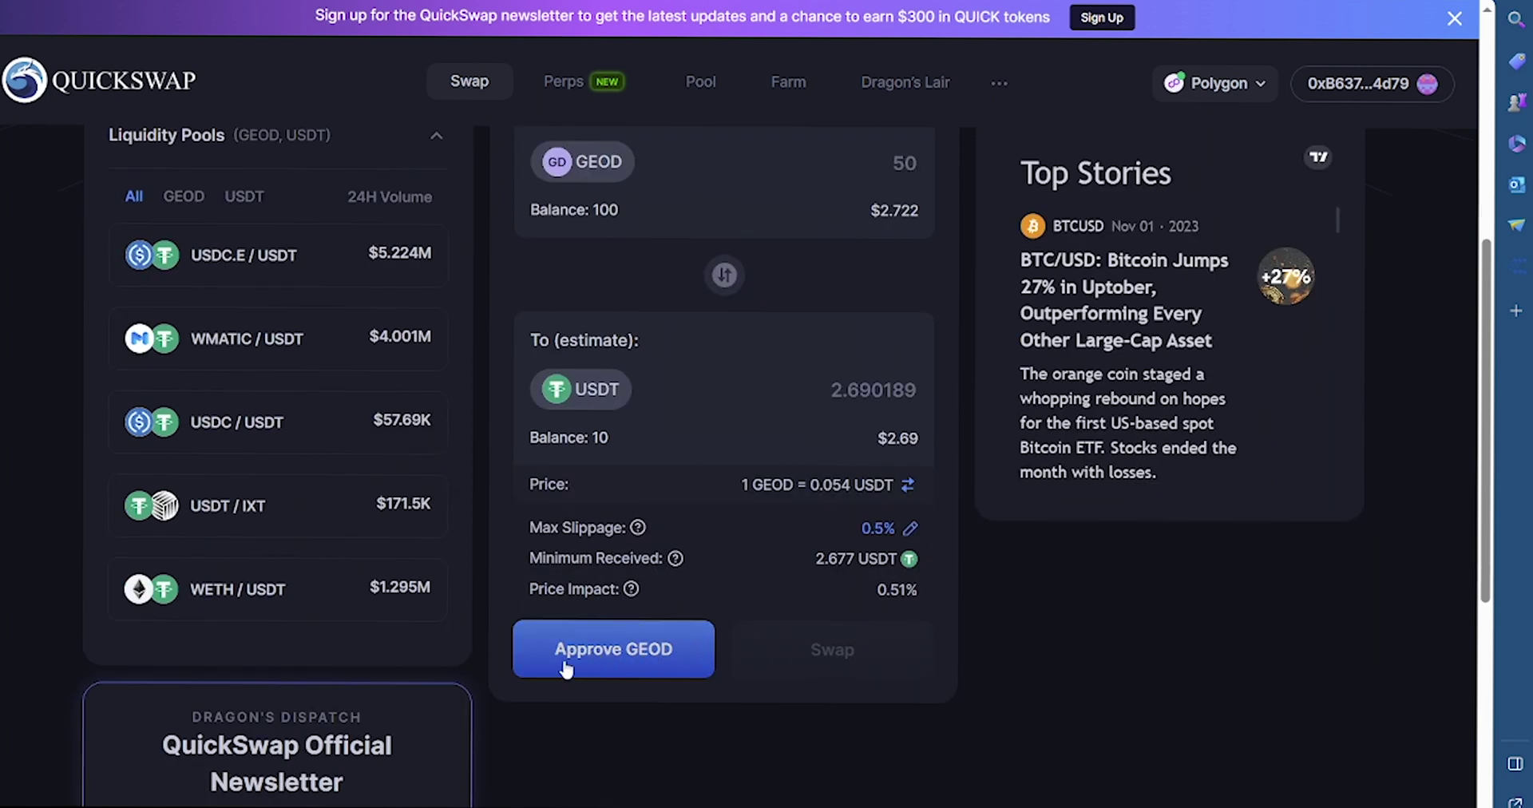
{"action": "scroll", "coordinate": [649, 574], "scroll_direction": "up", "scroll_amount": 2}
{"action": "left_click", "coordinate": [626, 778]}
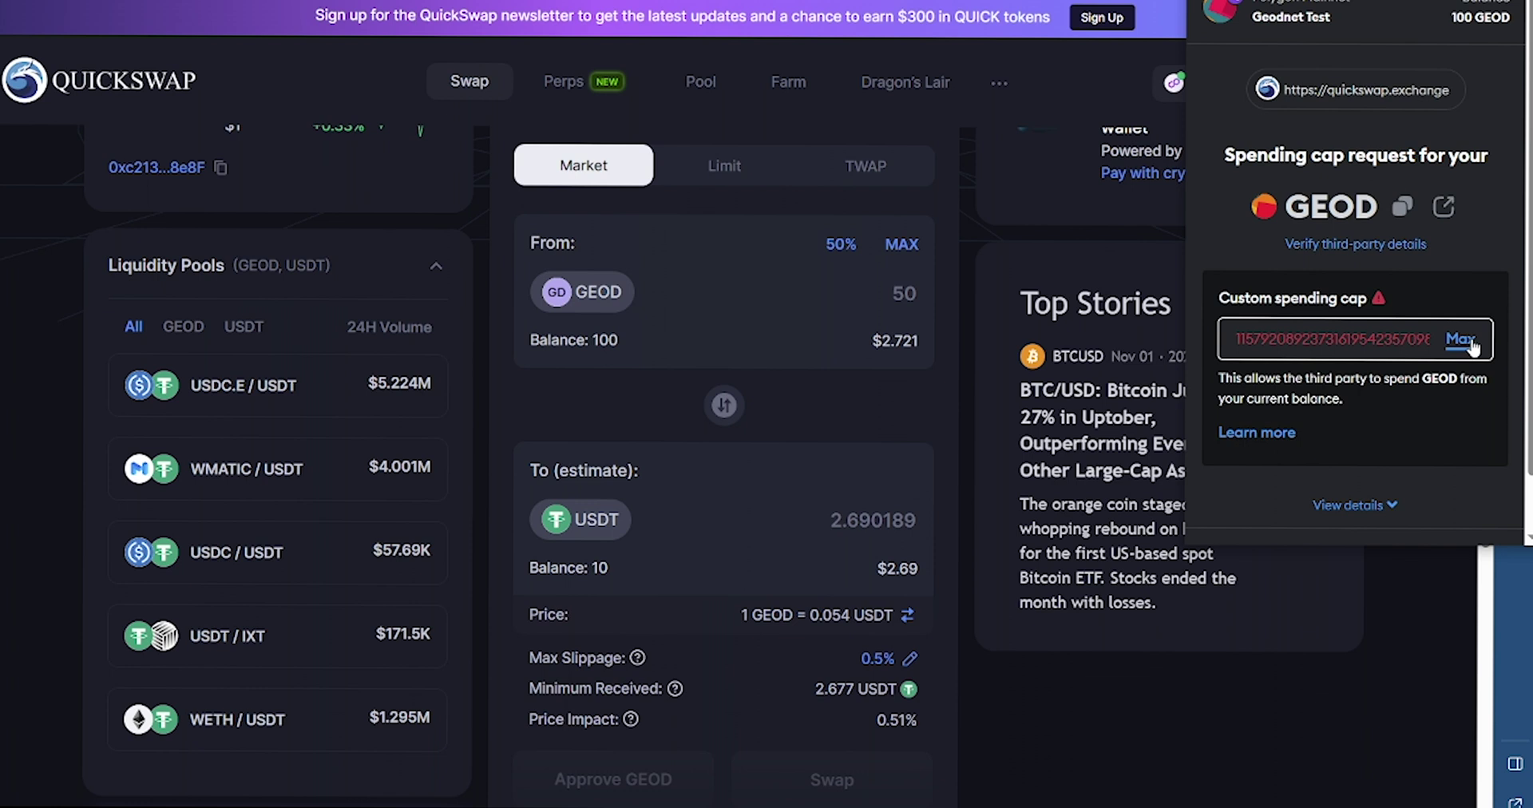
Replace MetaMask's custom GEOD spending cap with 100 and approve it
{"action": "left_click", "coordinate": [1281, 349]}
{"action": "key", "text": "ctrl+a"}
{"action": "type", "text": "100"}
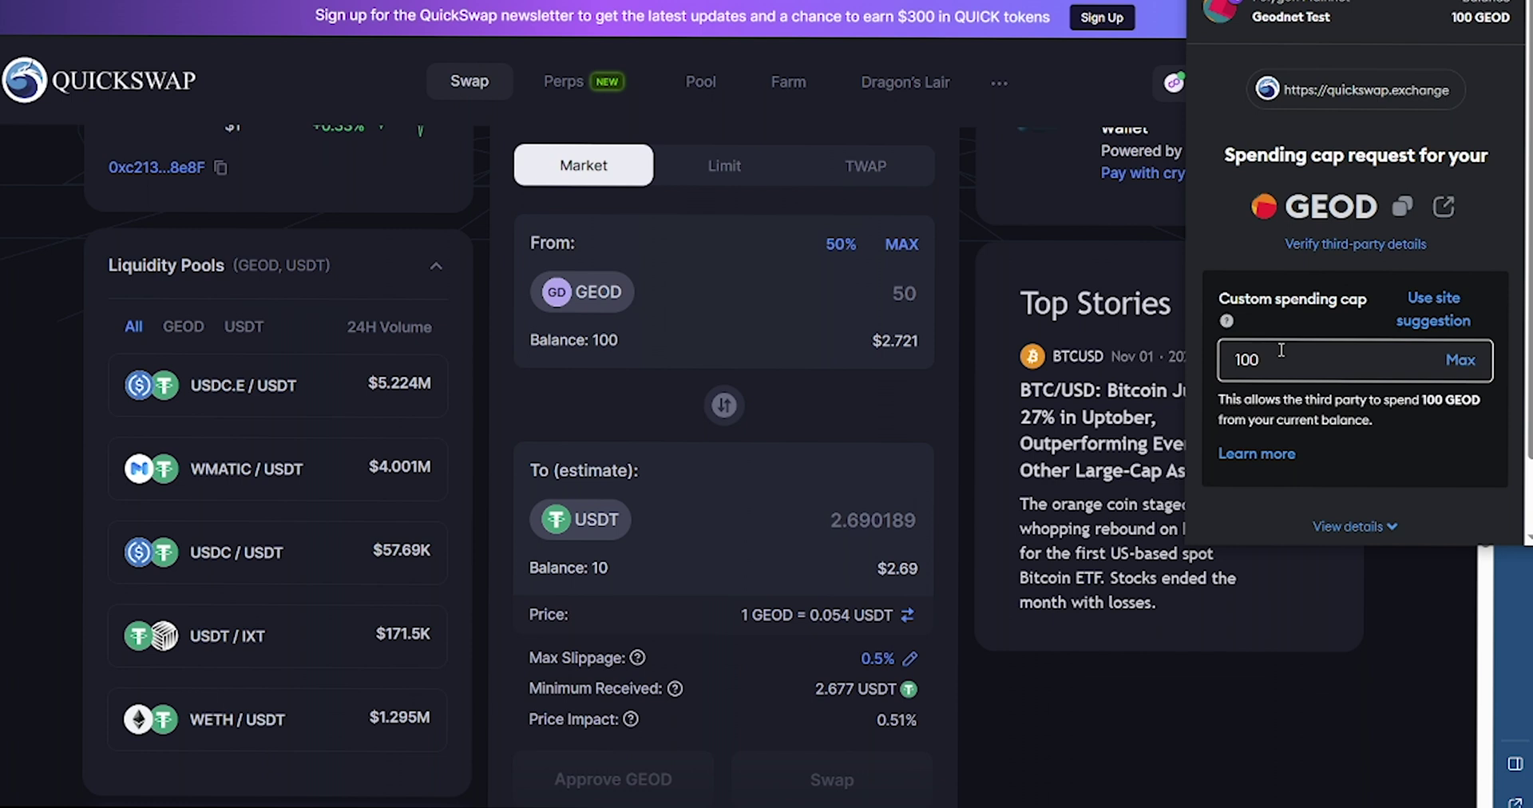
{"action": "scroll", "coordinate": [1361, 428], "scroll_direction": "down", "scroll_amount": 2}
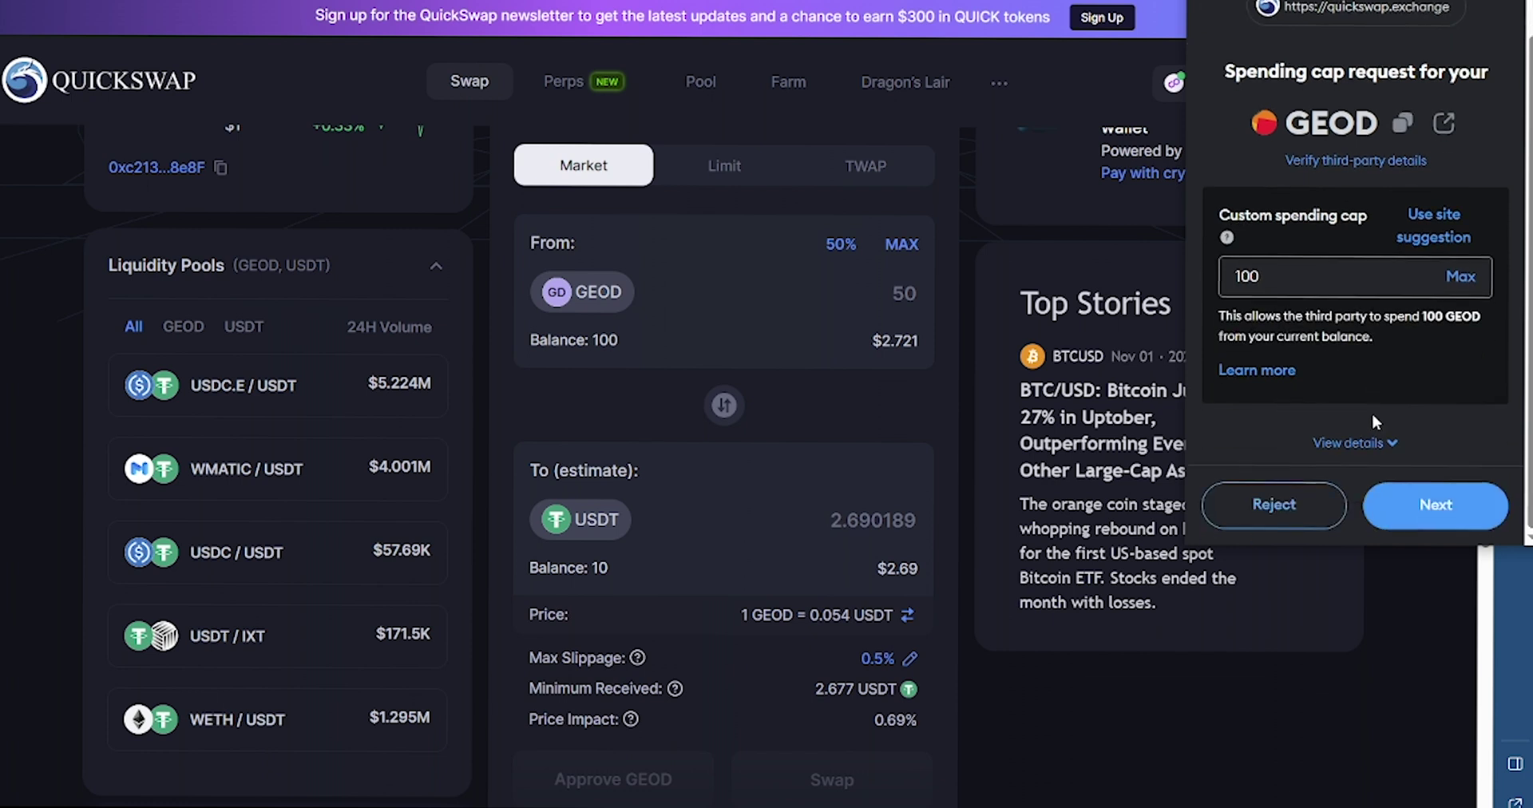
{"action": "left_click", "coordinate": [1415, 518]}
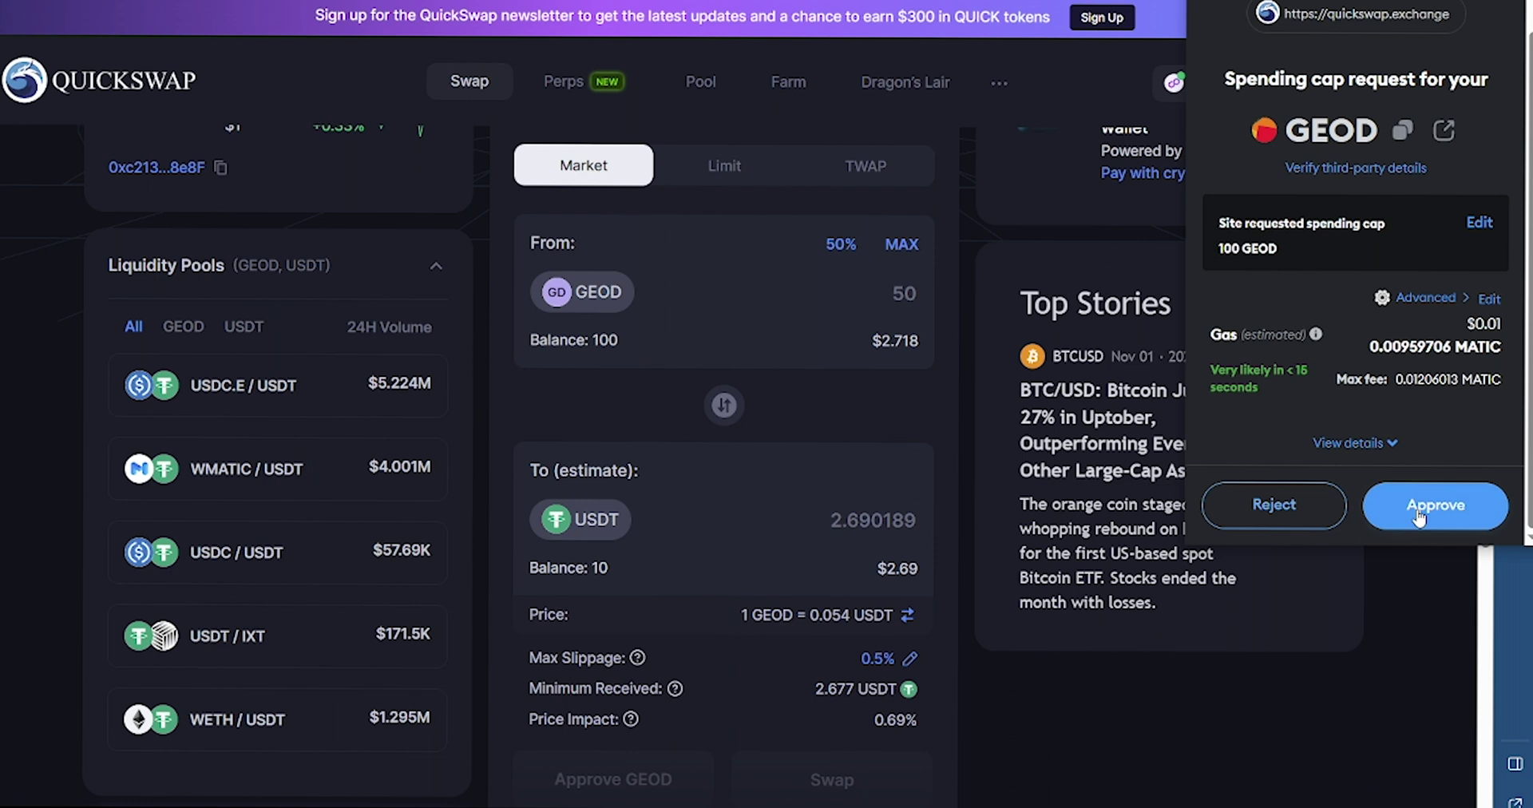
{"action": "left_click", "coordinate": [1420, 514]}
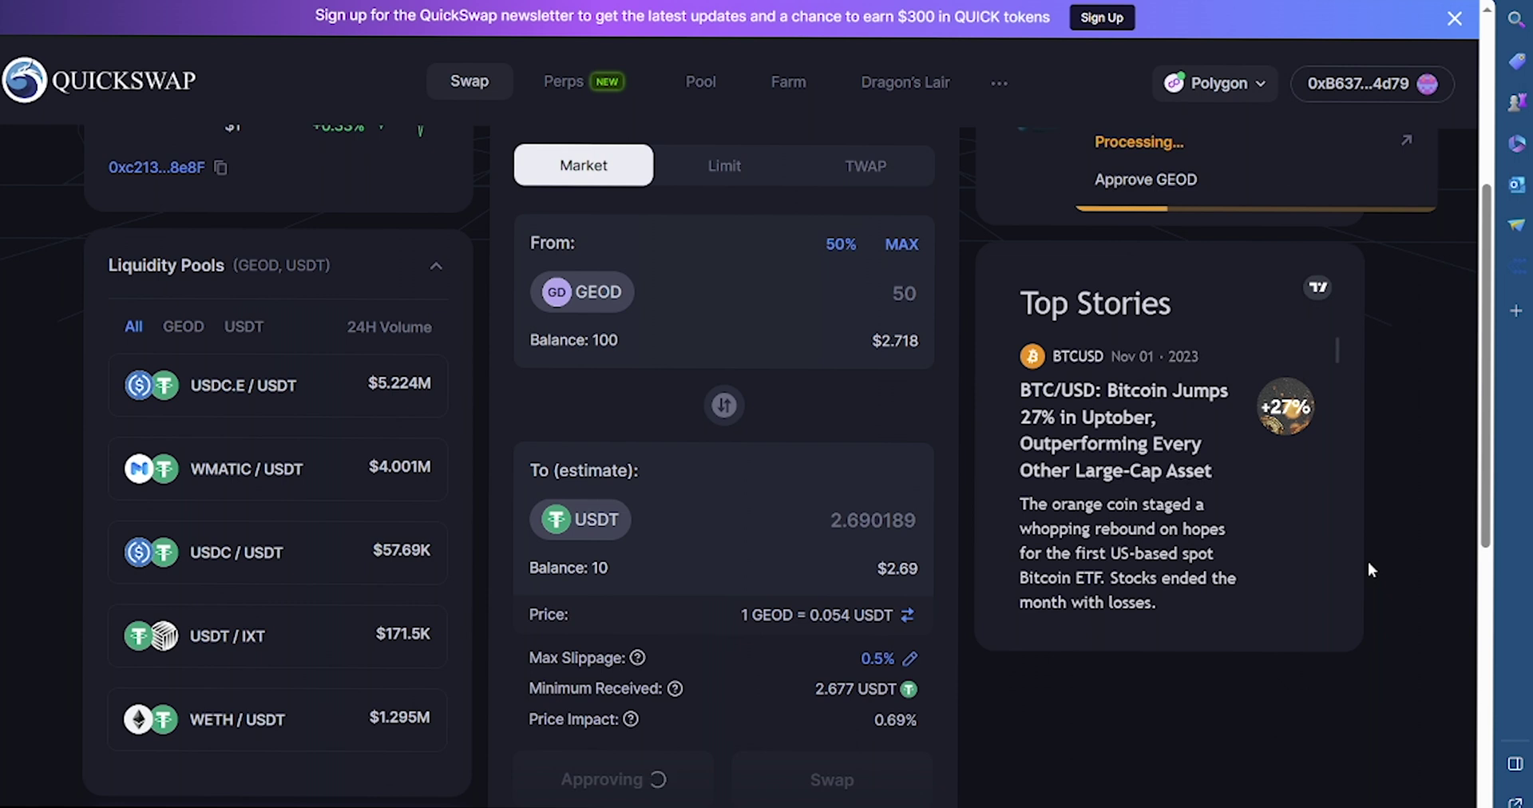
Swap 50 GEOD for about 2.69 USDT, confirming in QuickSwap and MetaMask
{"action": "left_click", "coordinate": [829, 783]}
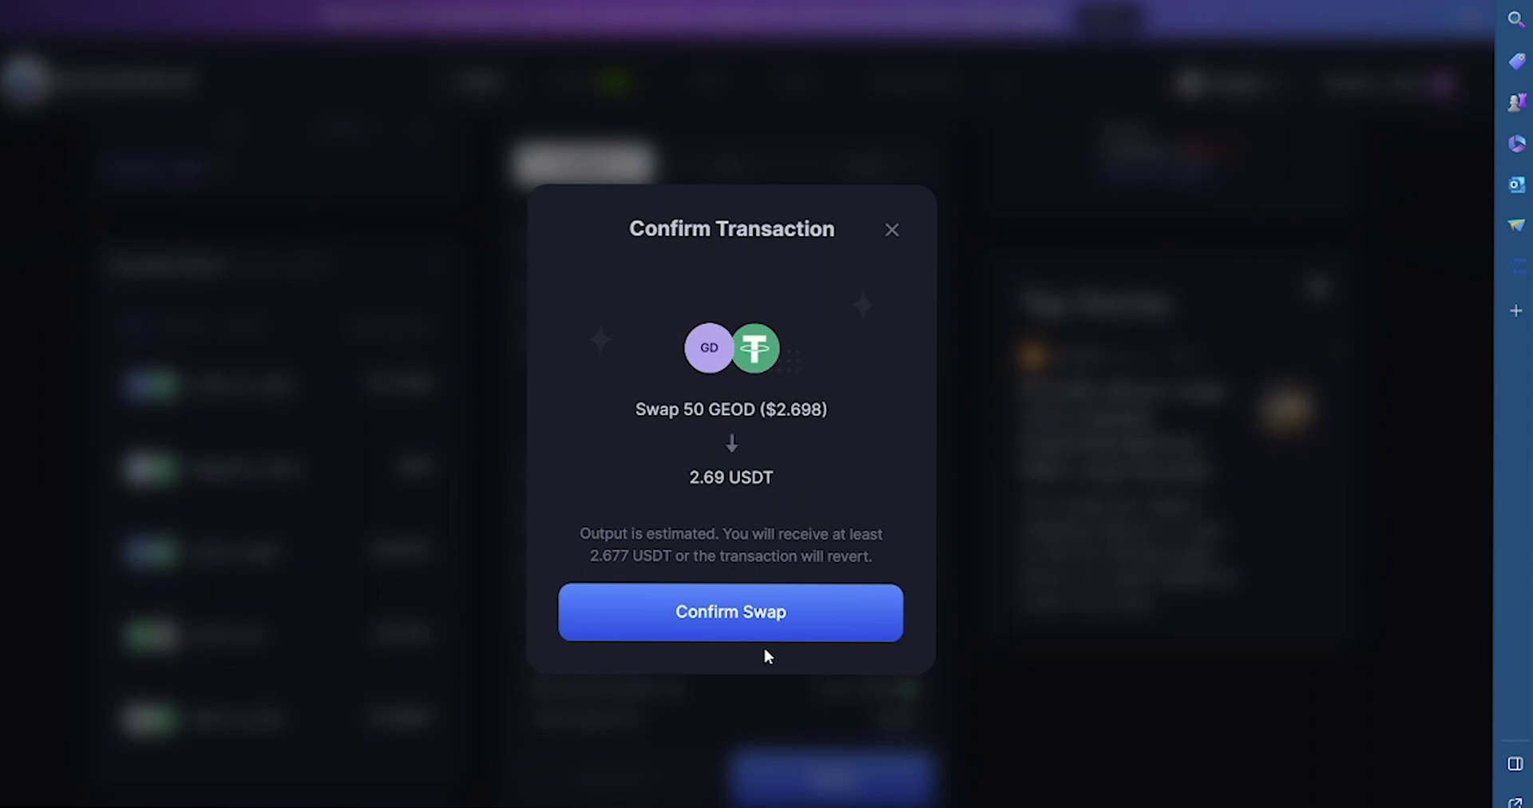
{"action": "left_click", "coordinate": [762, 624]}
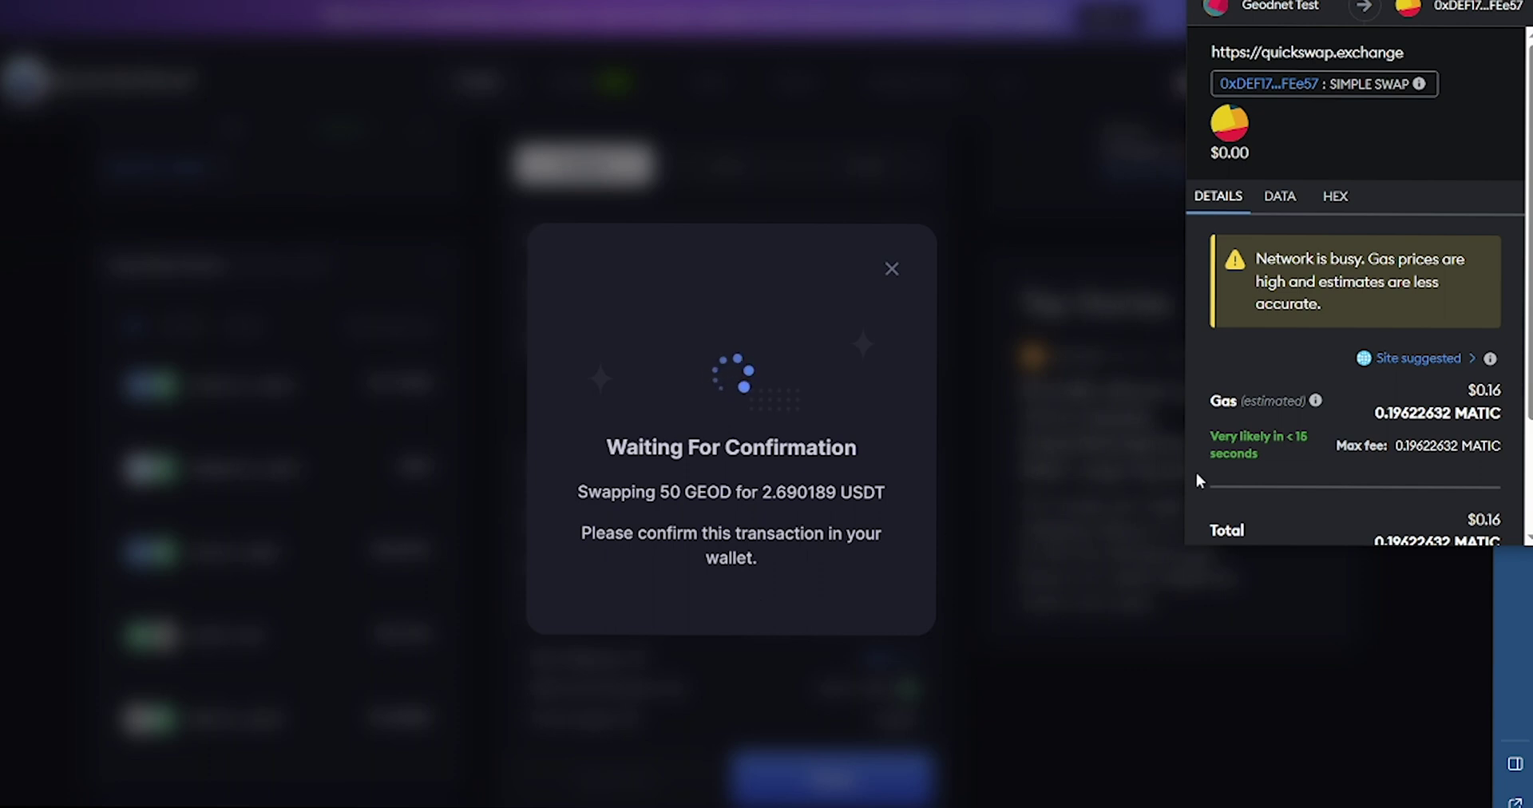
{"action": "scroll", "coordinate": [1334, 456], "scroll_direction": "down", "scroll_amount": 2}
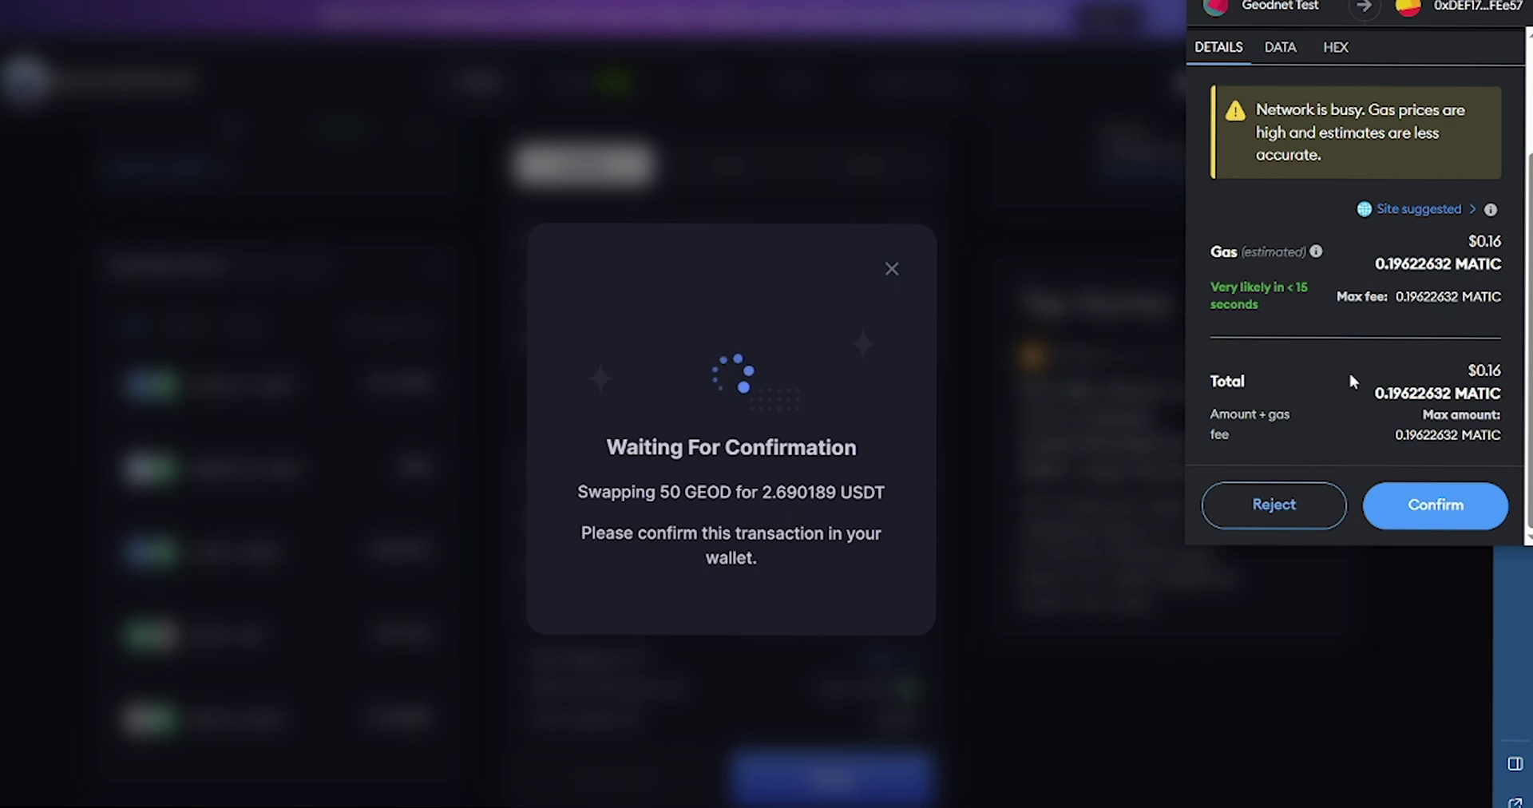
{"action": "left_click", "coordinate": [1435, 509]}
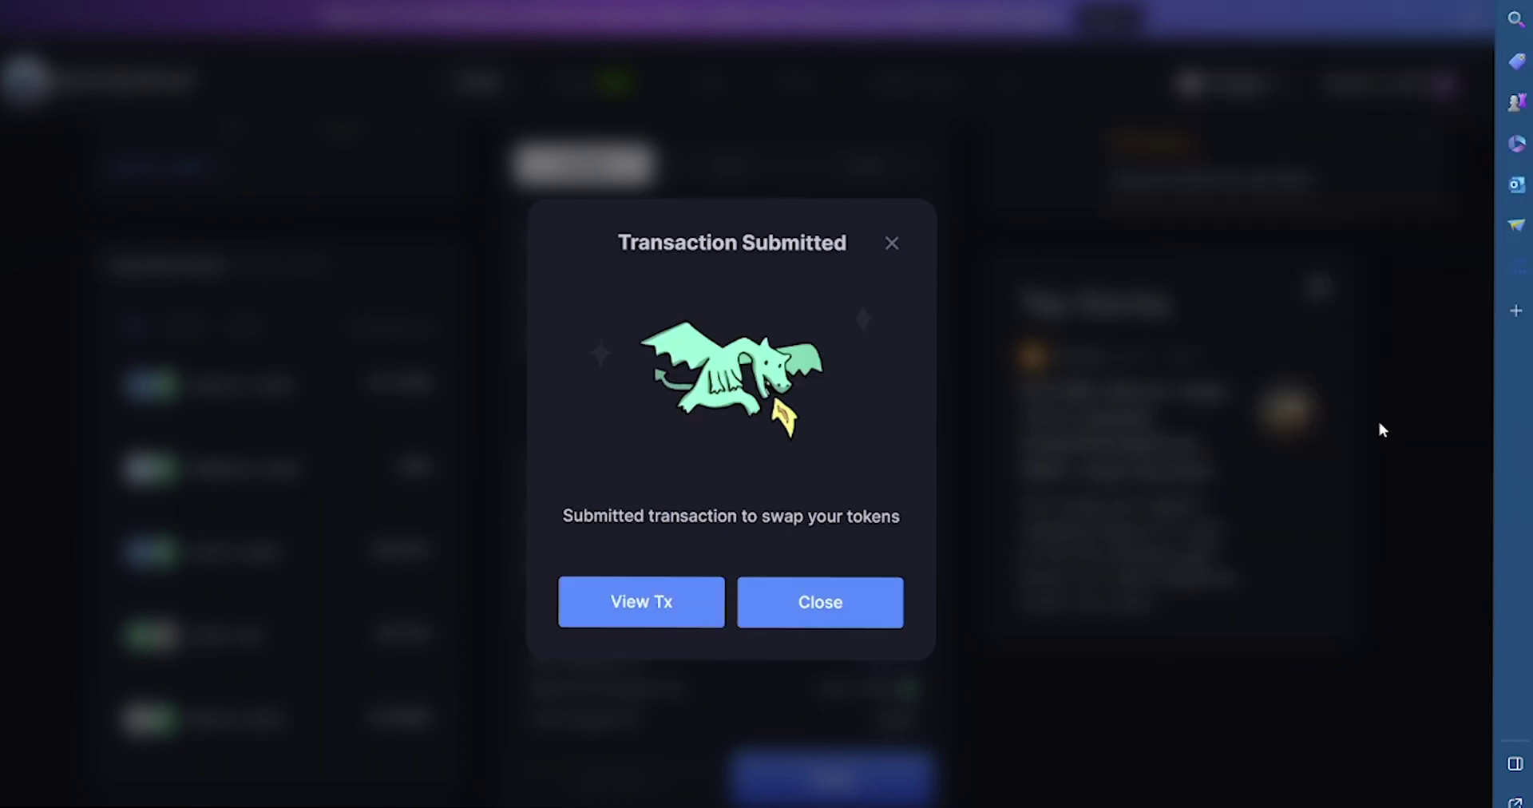
Verify MetaMask shows 50 GEOD and about 12.69 USDT, then reverse the swap to USDT→GEOD
{"action": "left_click", "coordinate": [822, 621]}
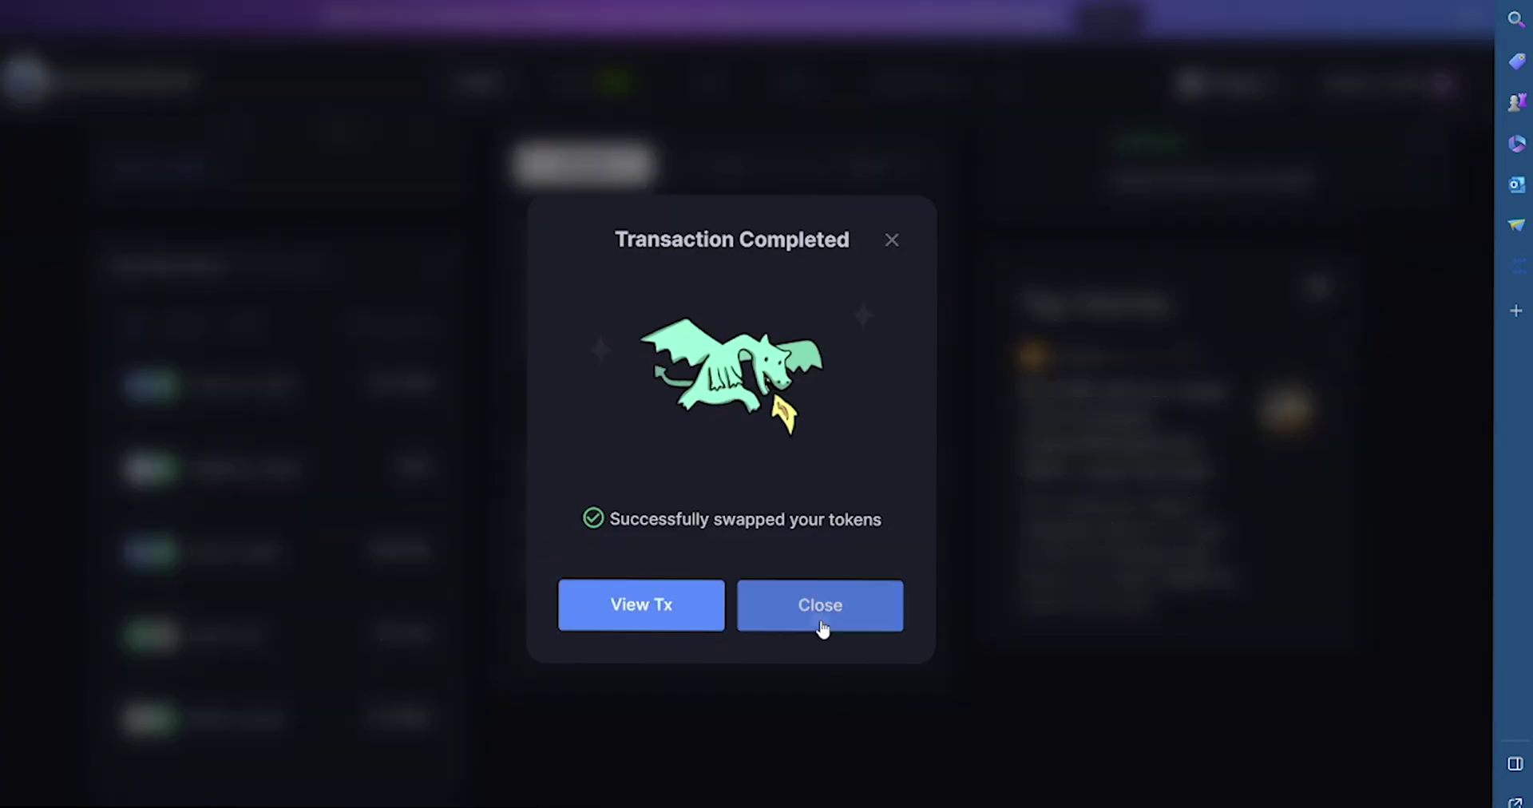
{"action": "left_click", "coordinate": [822, 629]}
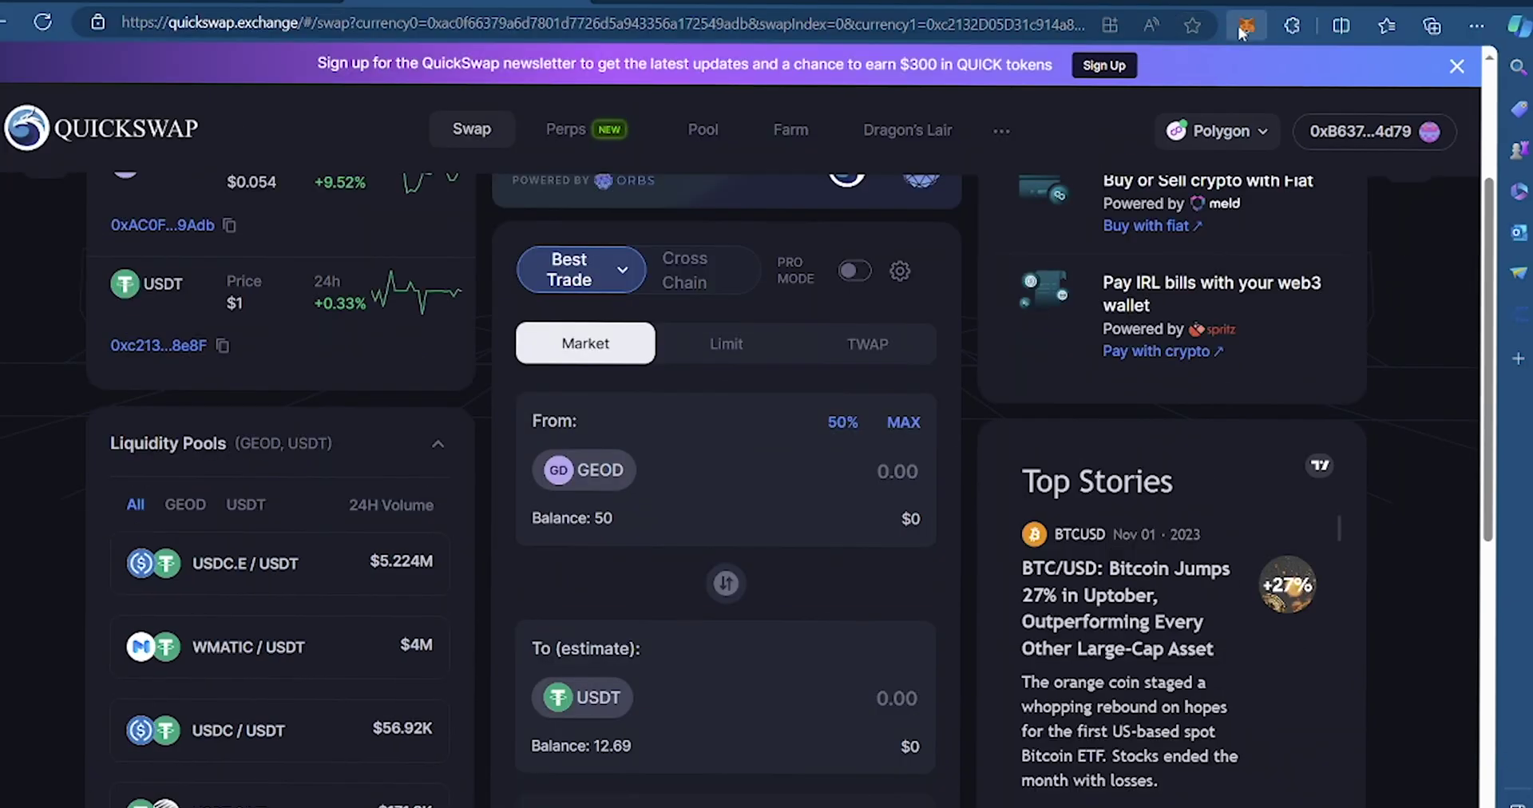
{"action": "left_click", "coordinate": [1243, 28]}
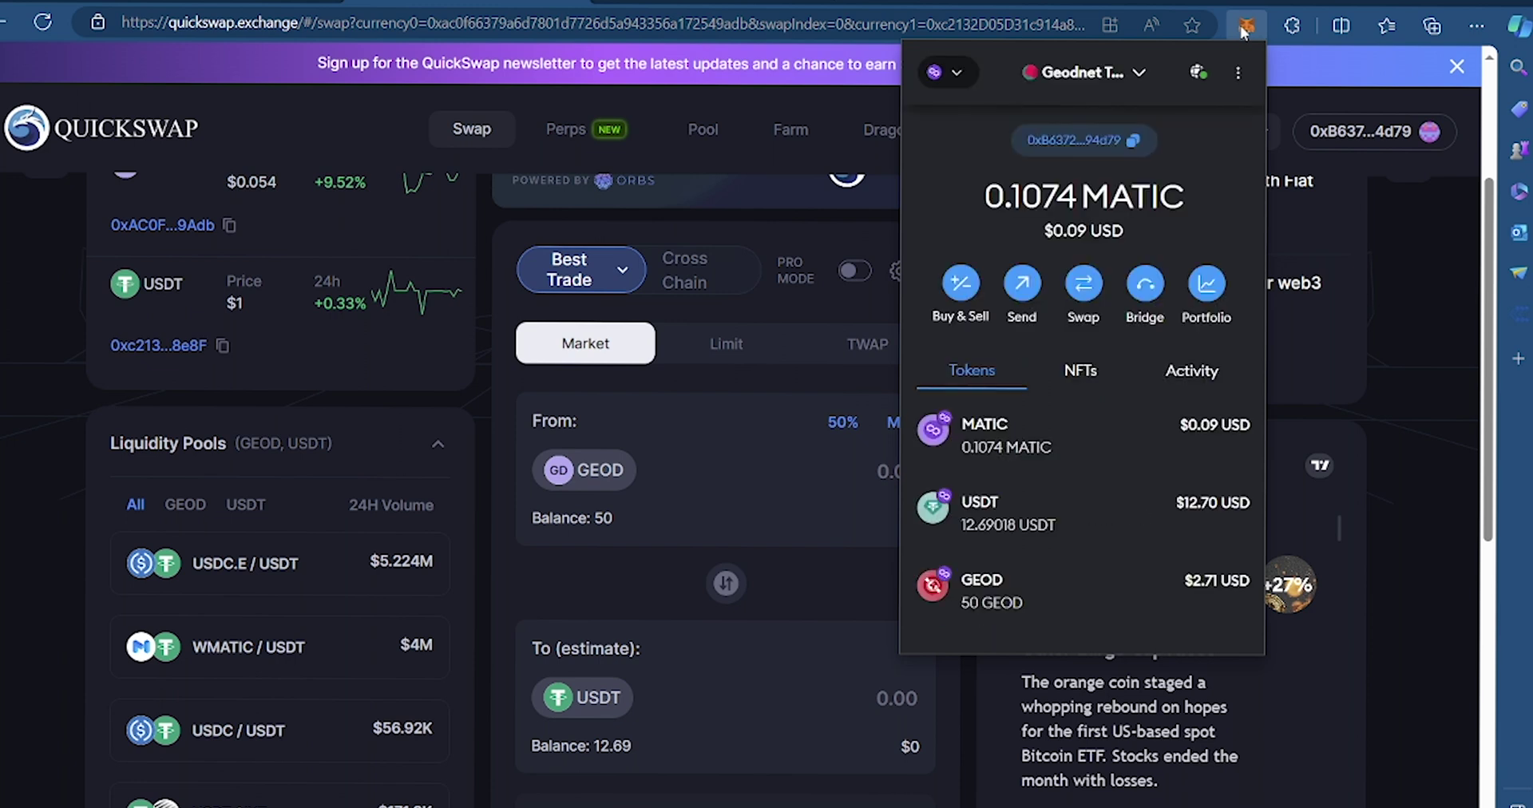
{"action": "scroll", "coordinate": [1093, 513], "scroll_direction": "down", "scroll_amount": 1}
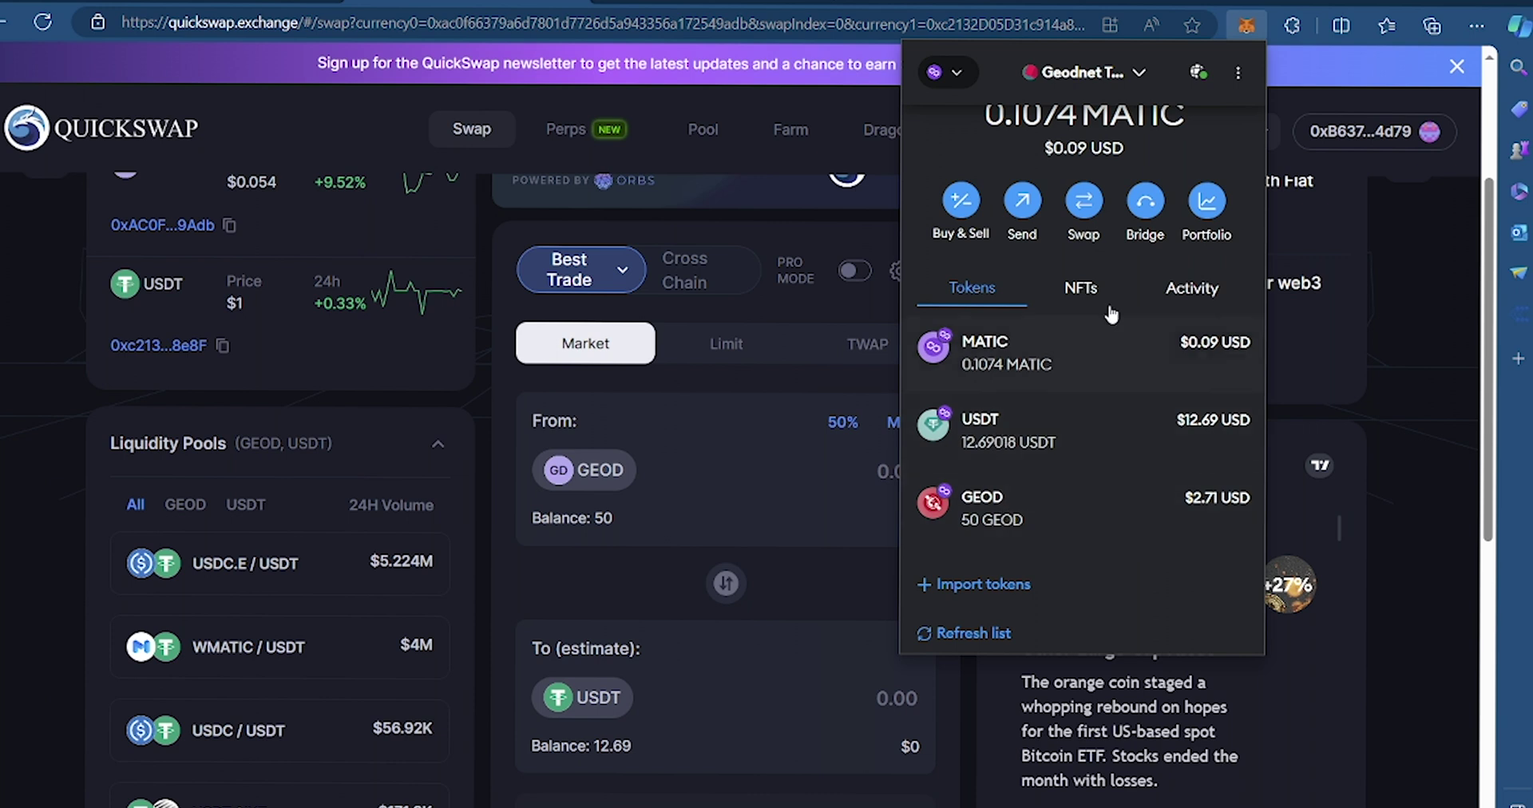
{"action": "left_click", "coordinate": [1245, 30]}
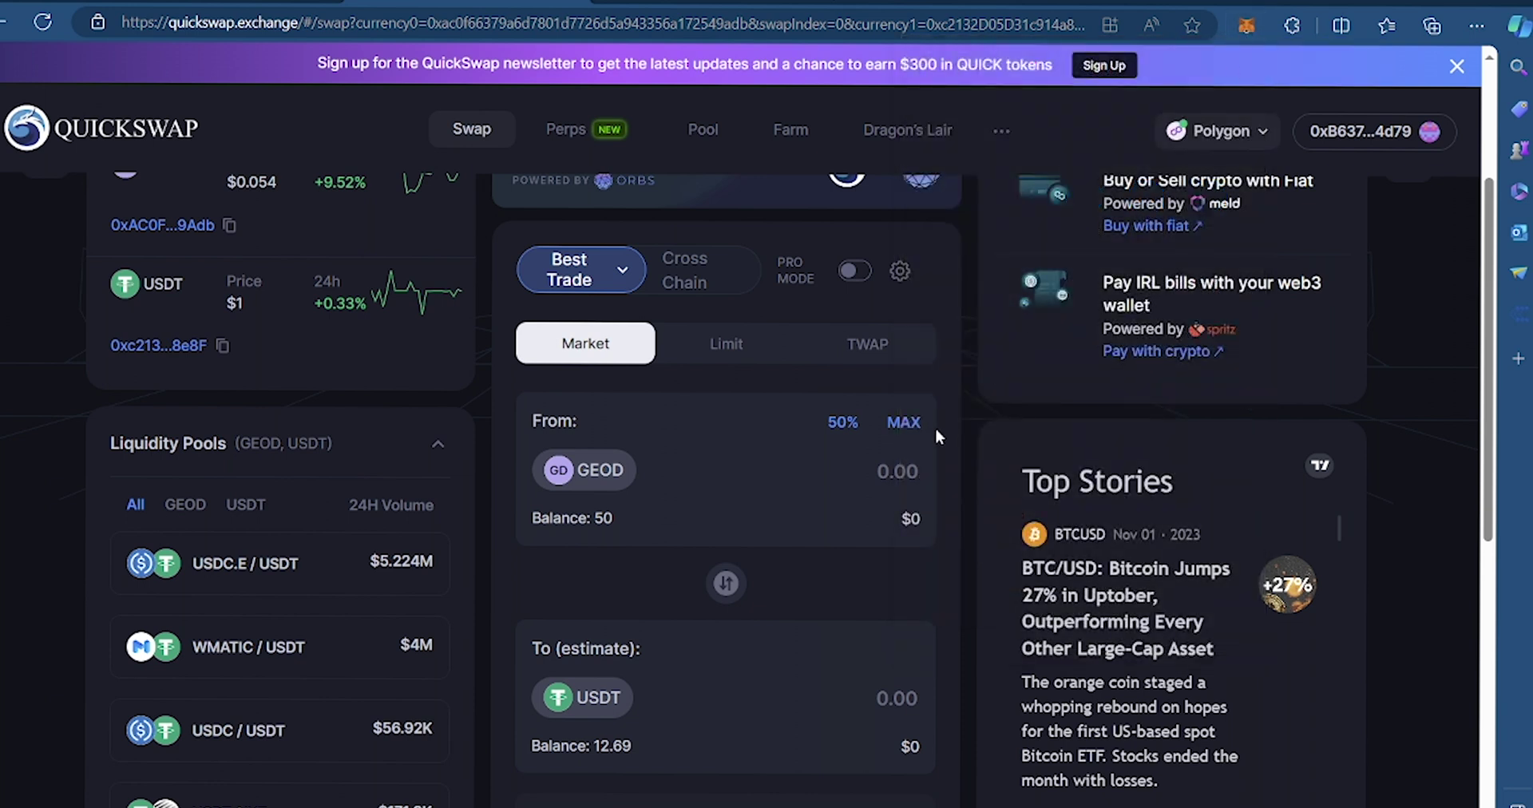
{"action": "left_click", "coordinate": [727, 583]}
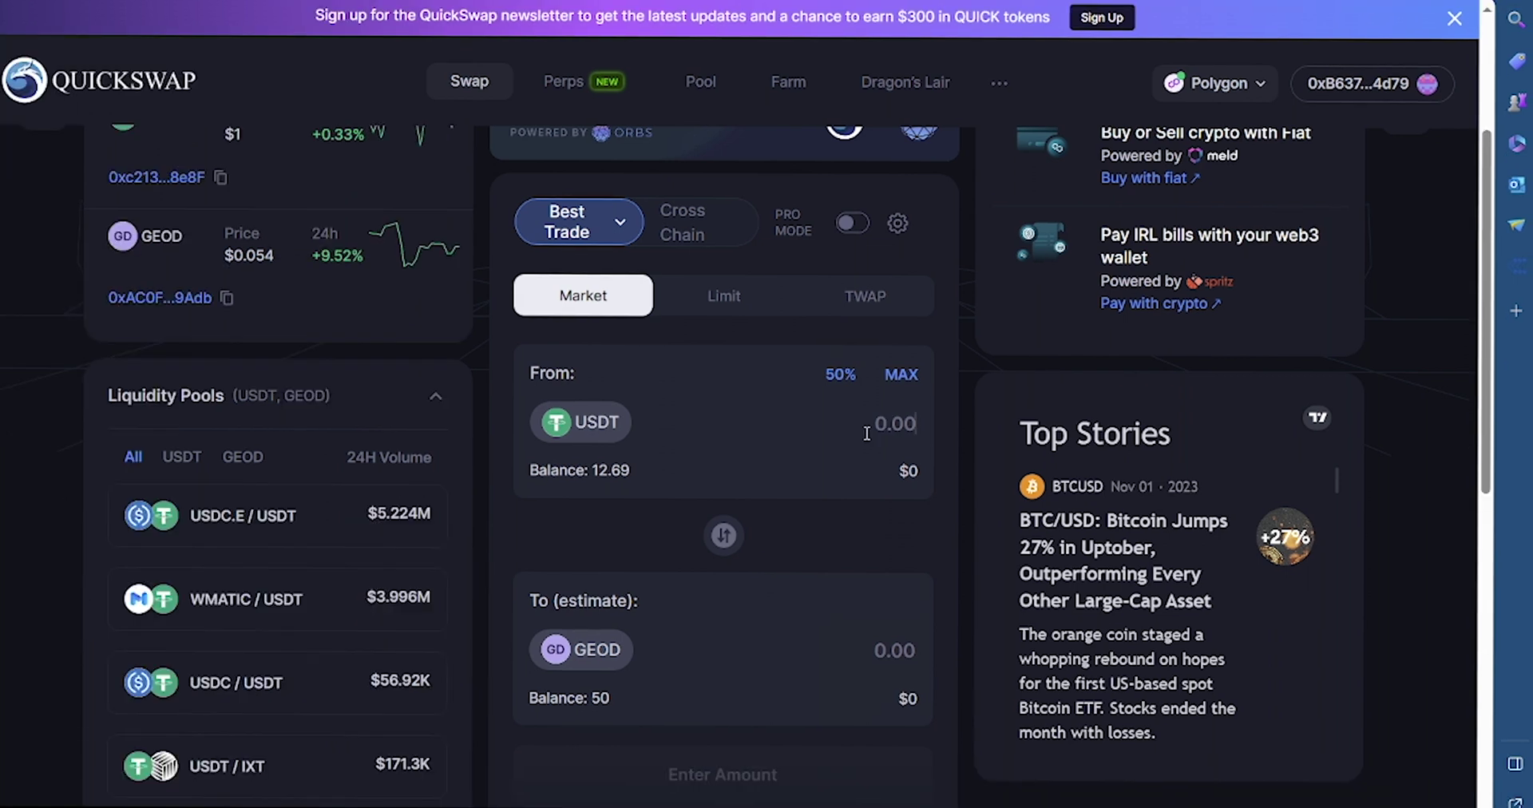
Enter 2 USDT as the swap amount, estimated at about 37.01 GEOD
{"action": "left_click", "coordinate": [867, 434]}
{"action": "type", "text": "2"}
{"action": "scroll", "coordinate": [869, 440], "scroll_direction": "down", "scroll_amount": 2}
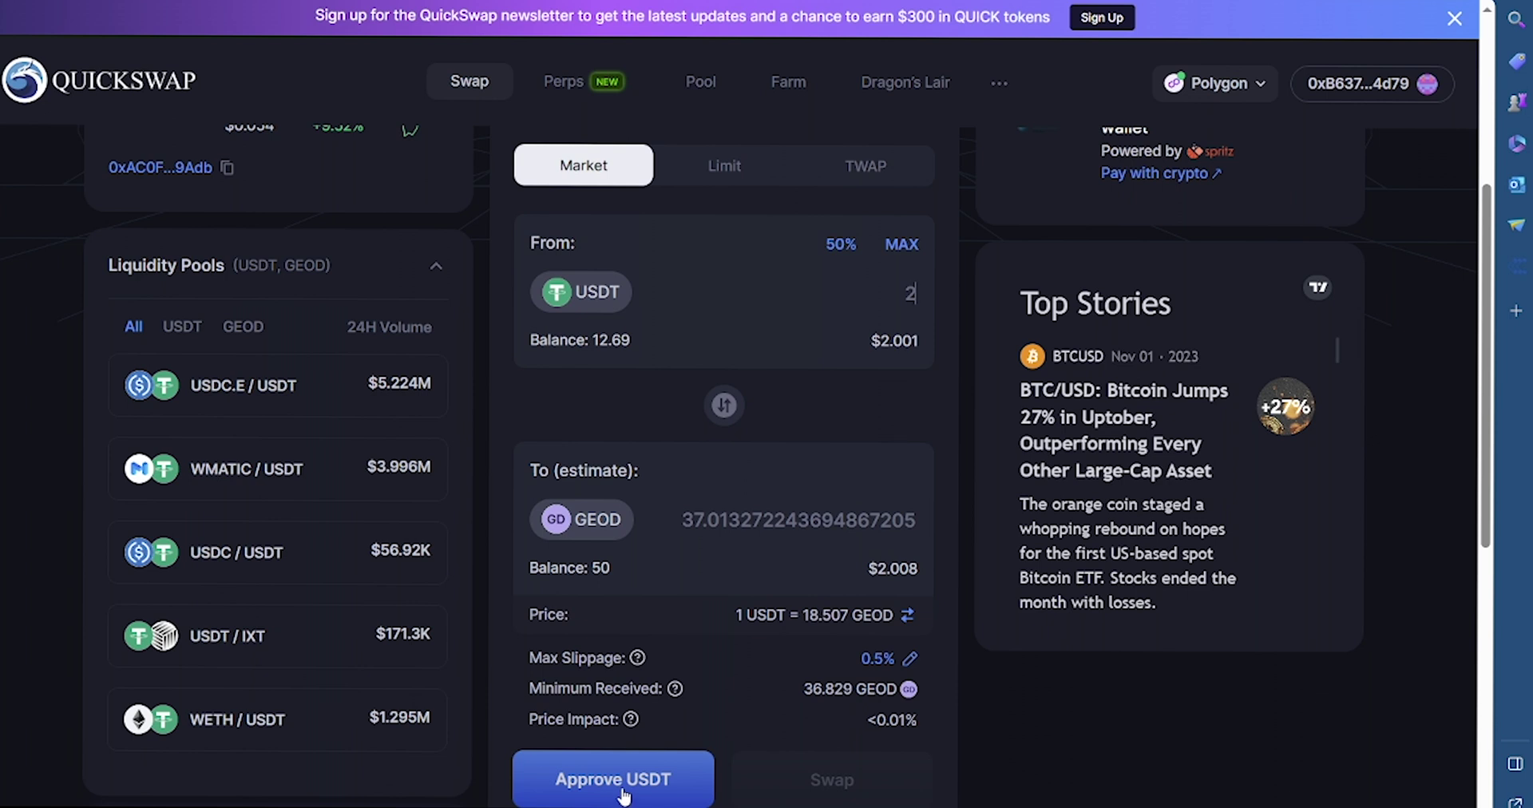
Approve QuickSwap's USDT spending in MetaMask with a custom spending cap of 10
{"action": "left_click", "coordinate": [628, 786]}
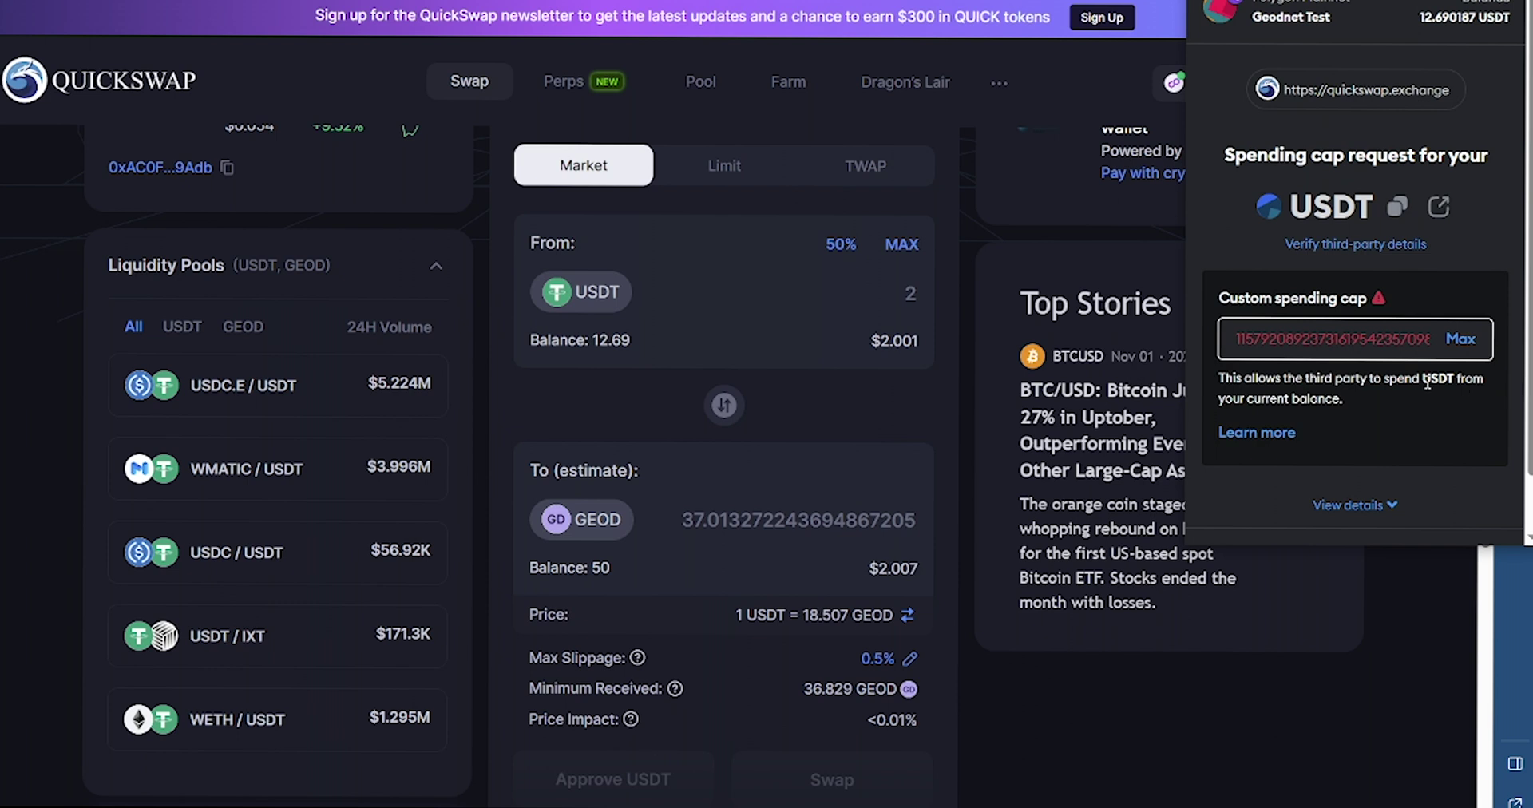
{"action": "left_click", "coordinate": [1367, 339]}
{"action": "key", "text": "ctrl+a"}
{"action": "type", "text": "1"}
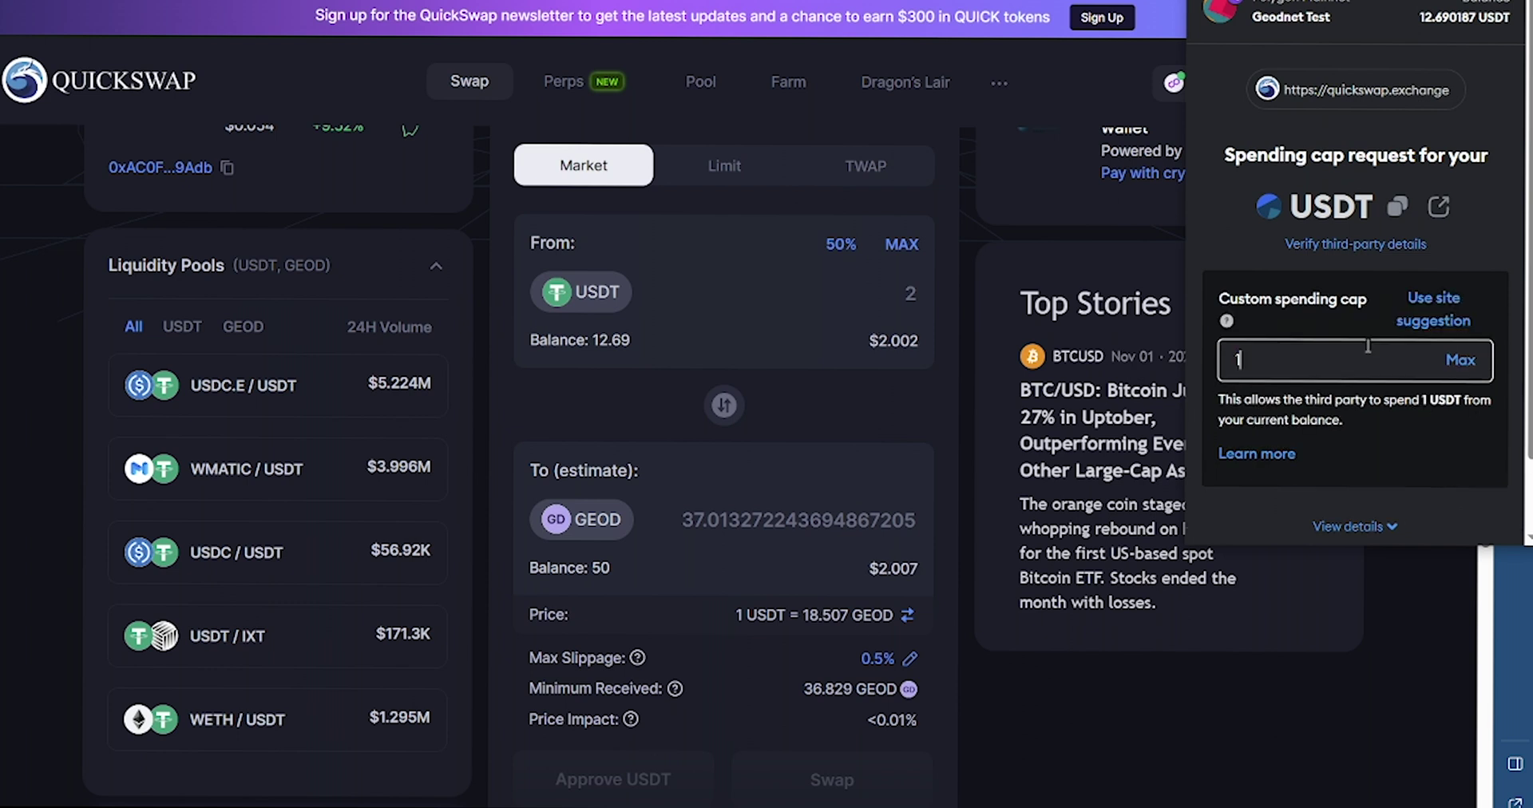
{"action": "type", "text": "0"}
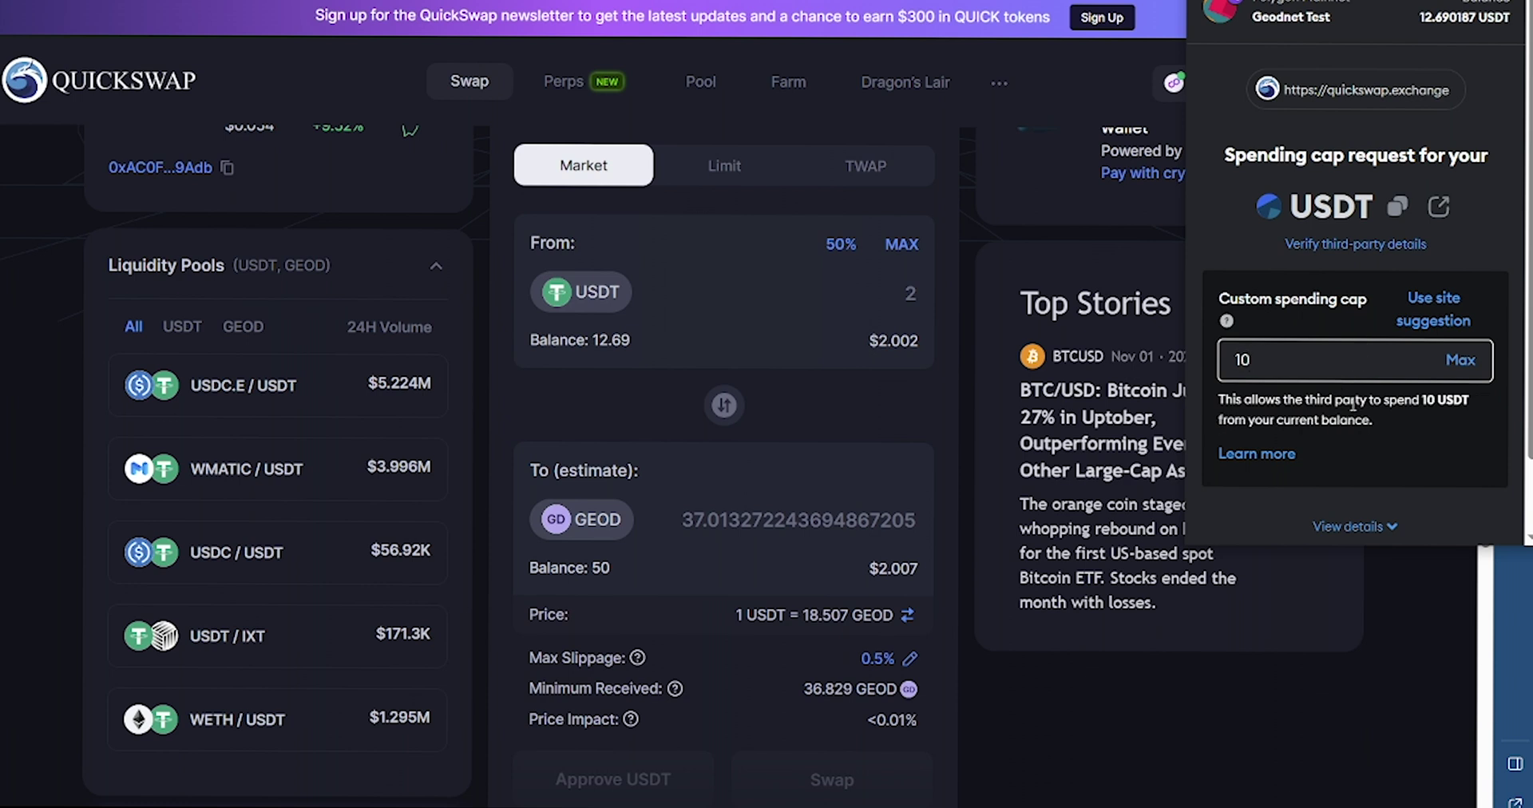
{"action": "scroll", "coordinate": [1353, 404], "scroll_direction": "down", "scroll_amount": 1}
{"action": "left_click", "coordinate": [1436, 526]}
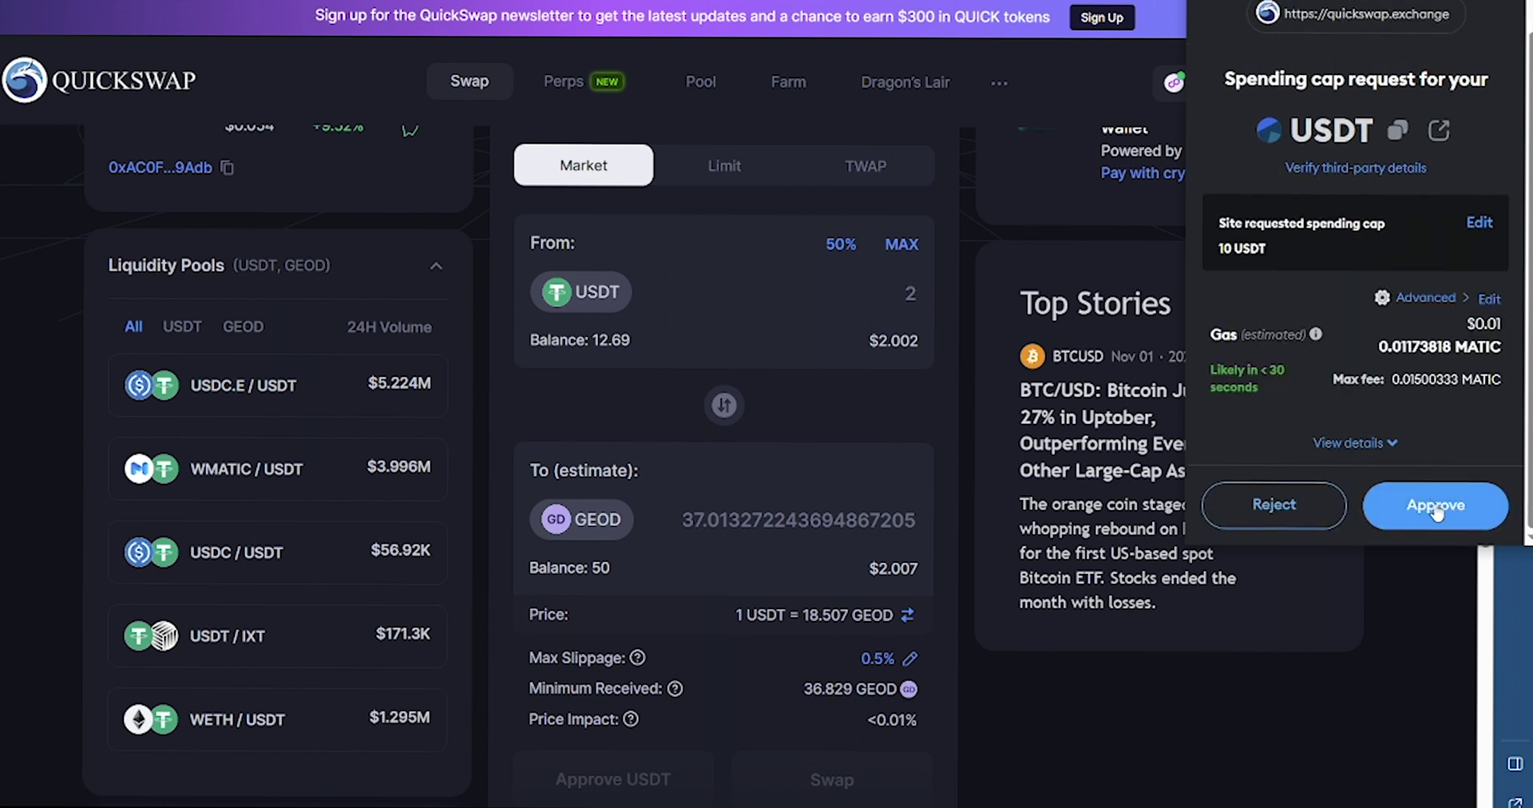
{"action": "left_click", "coordinate": [1434, 504]}
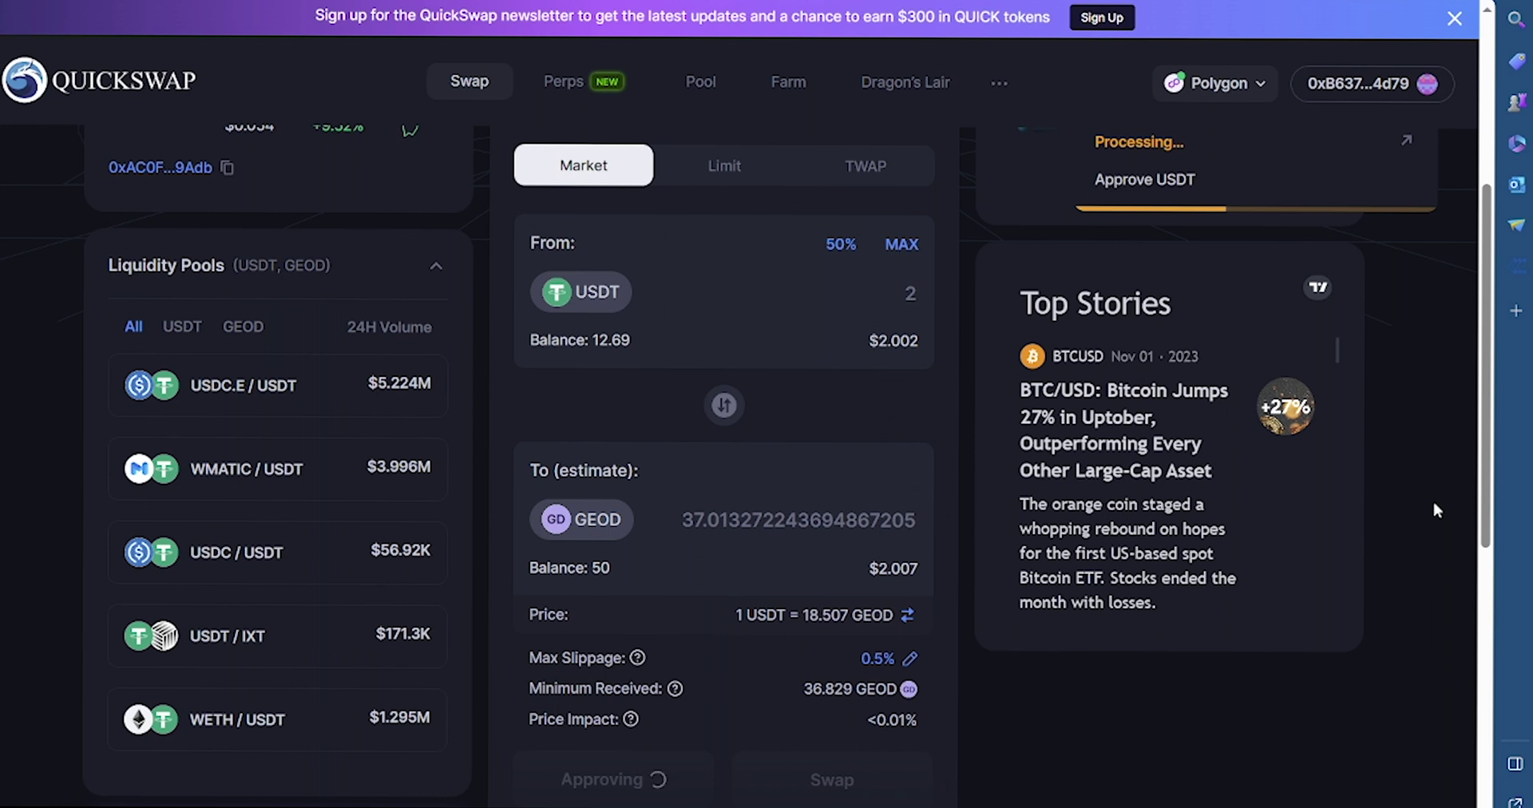
Swap 2 USDT for about 37.01 GEOD and confirm the transaction in MetaMask
{"action": "left_click", "coordinate": [872, 791]}
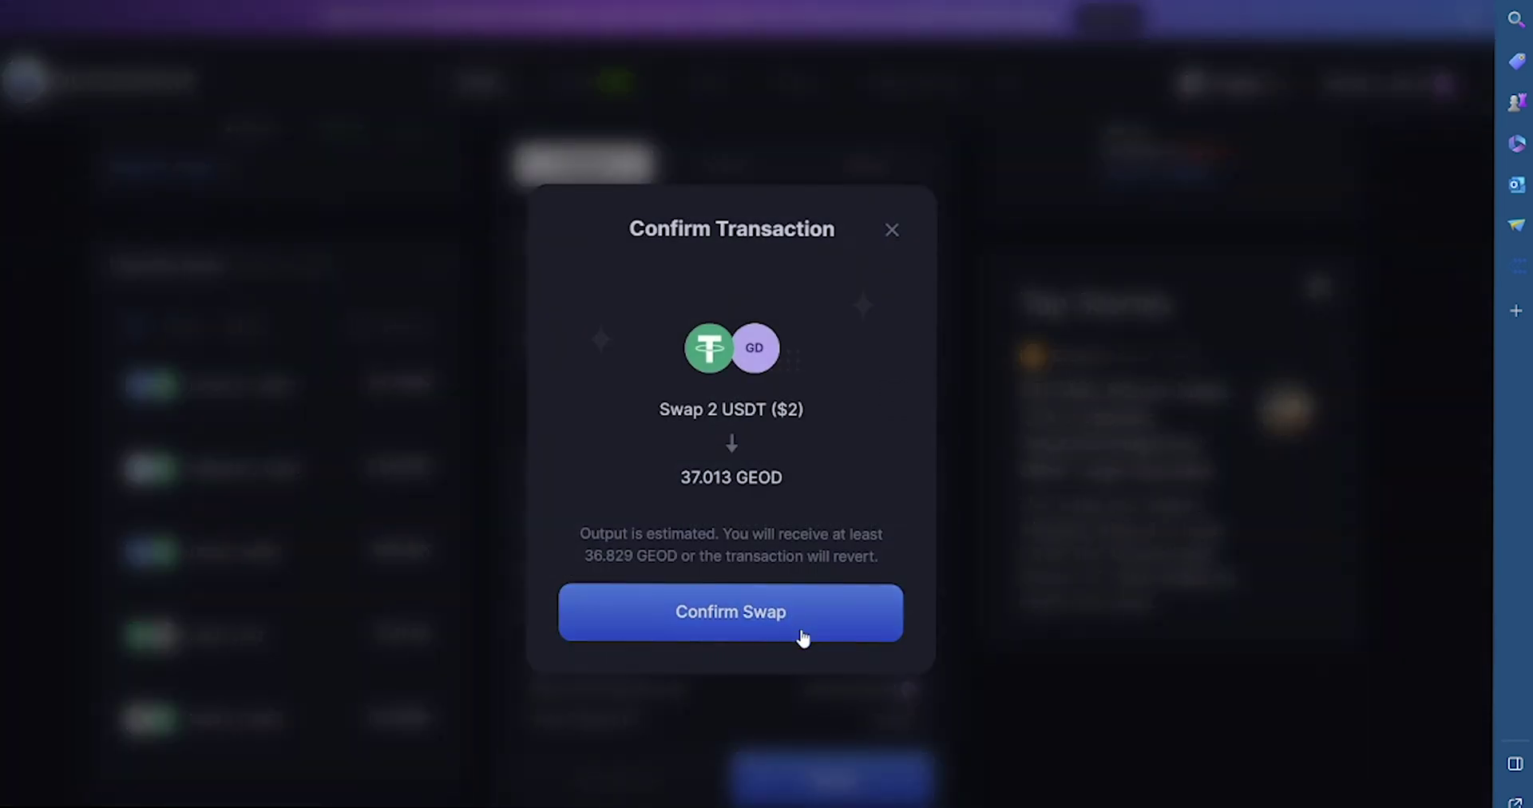
{"action": "left_click", "coordinate": [802, 635]}
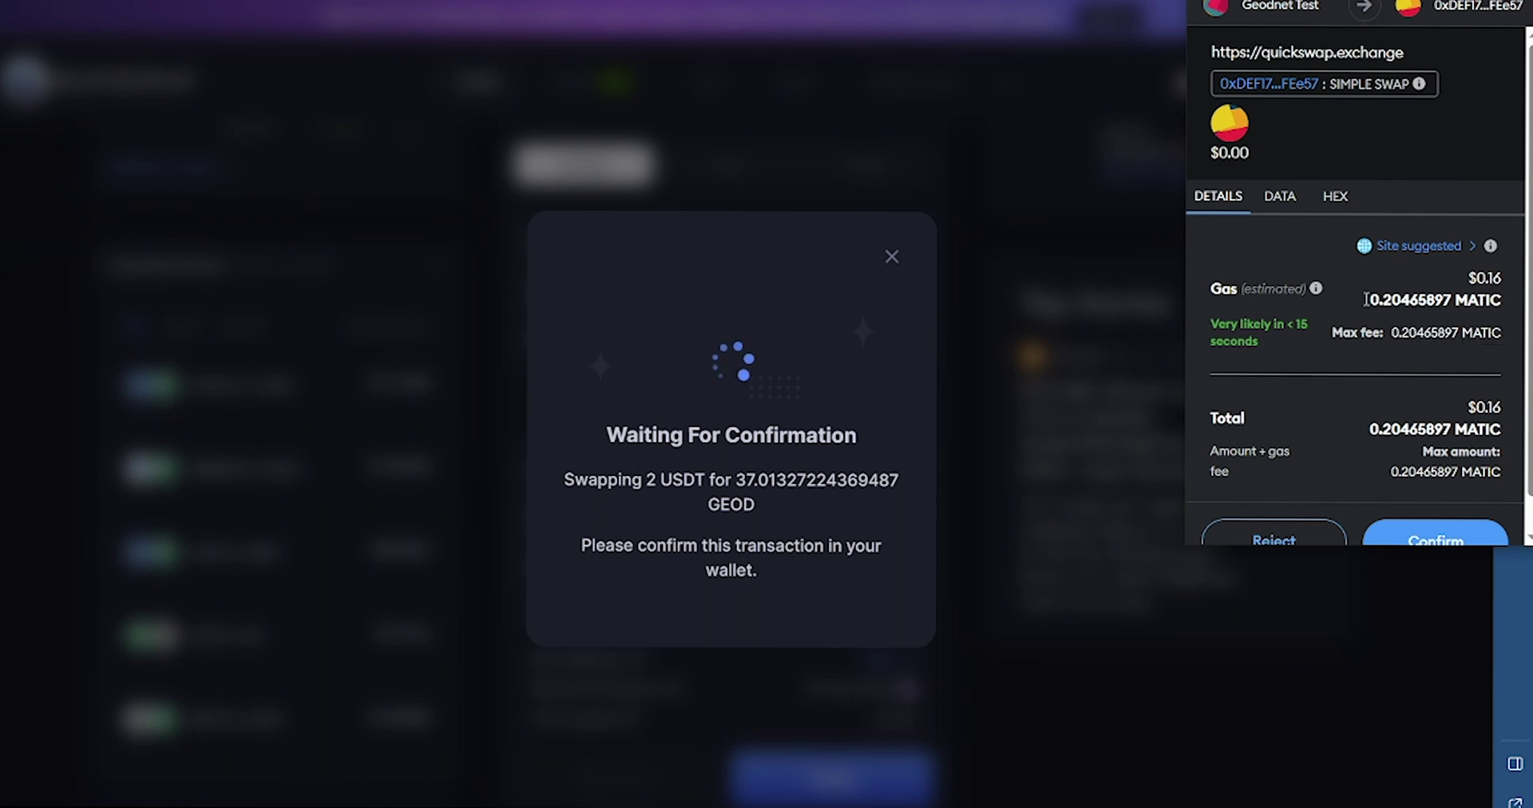
{"action": "scroll", "coordinate": [1366, 300], "scroll_direction": "down", "scroll_amount": 1}
{"action": "left_click", "coordinate": [1425, 511]}
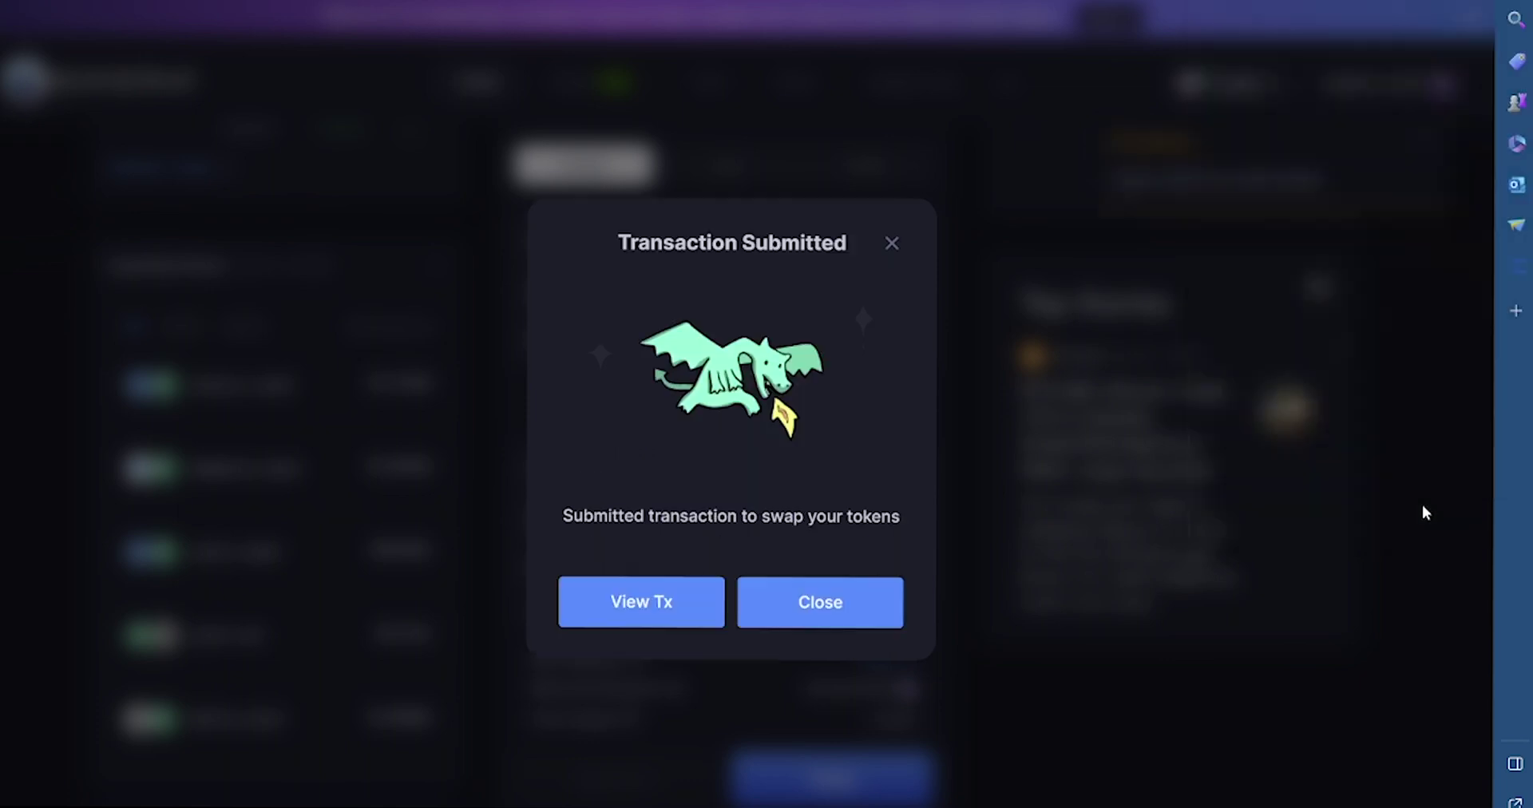
{"action": "left_click", "coordinate": [835, 623]}
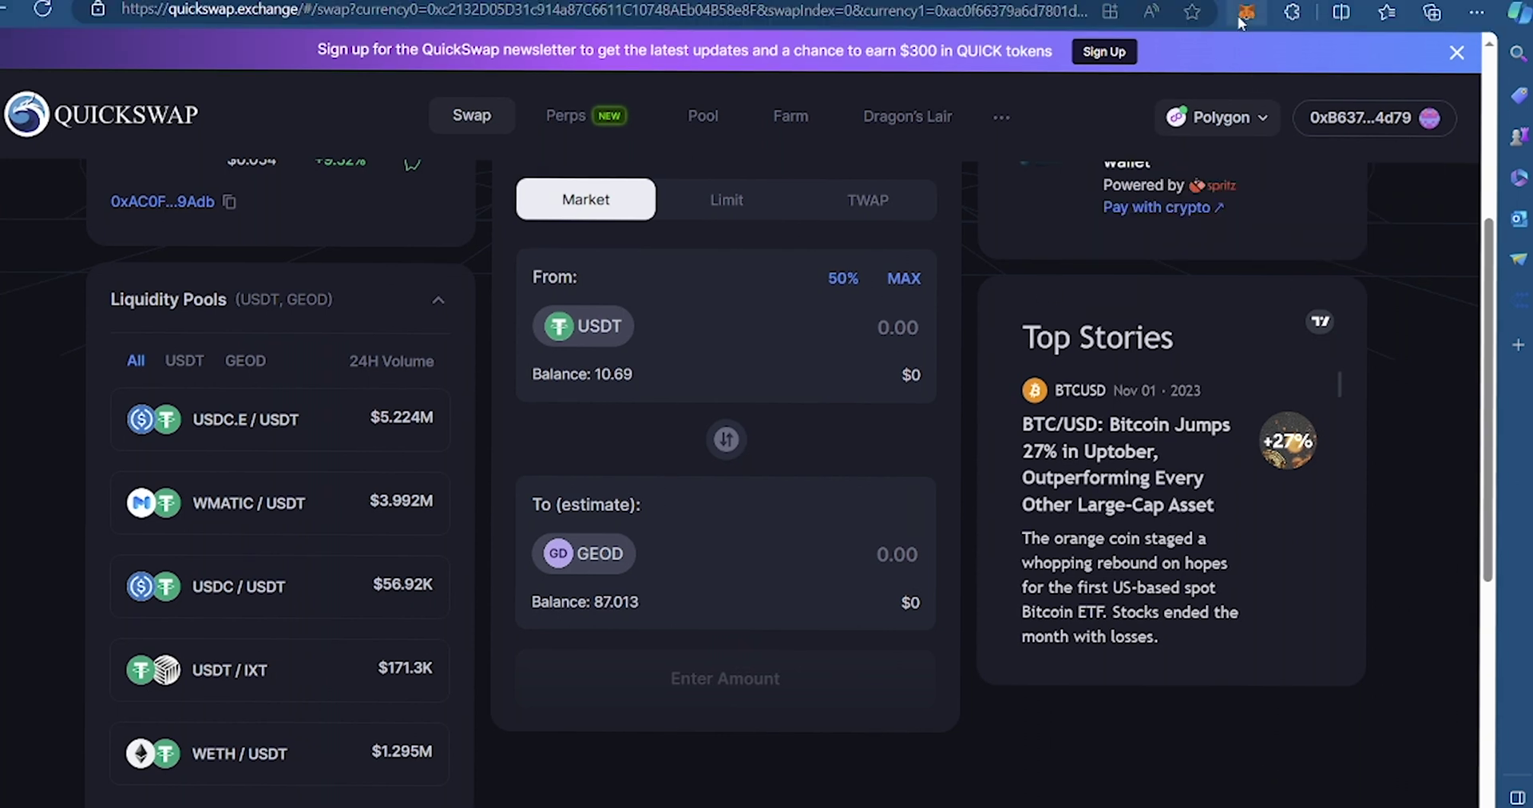
Open MetaMask's token list showing 87.01 GEOD, 10.69 USDT and 0.4021 MATIC
{"action": "left_click", "coordinate": [1240, 18]}
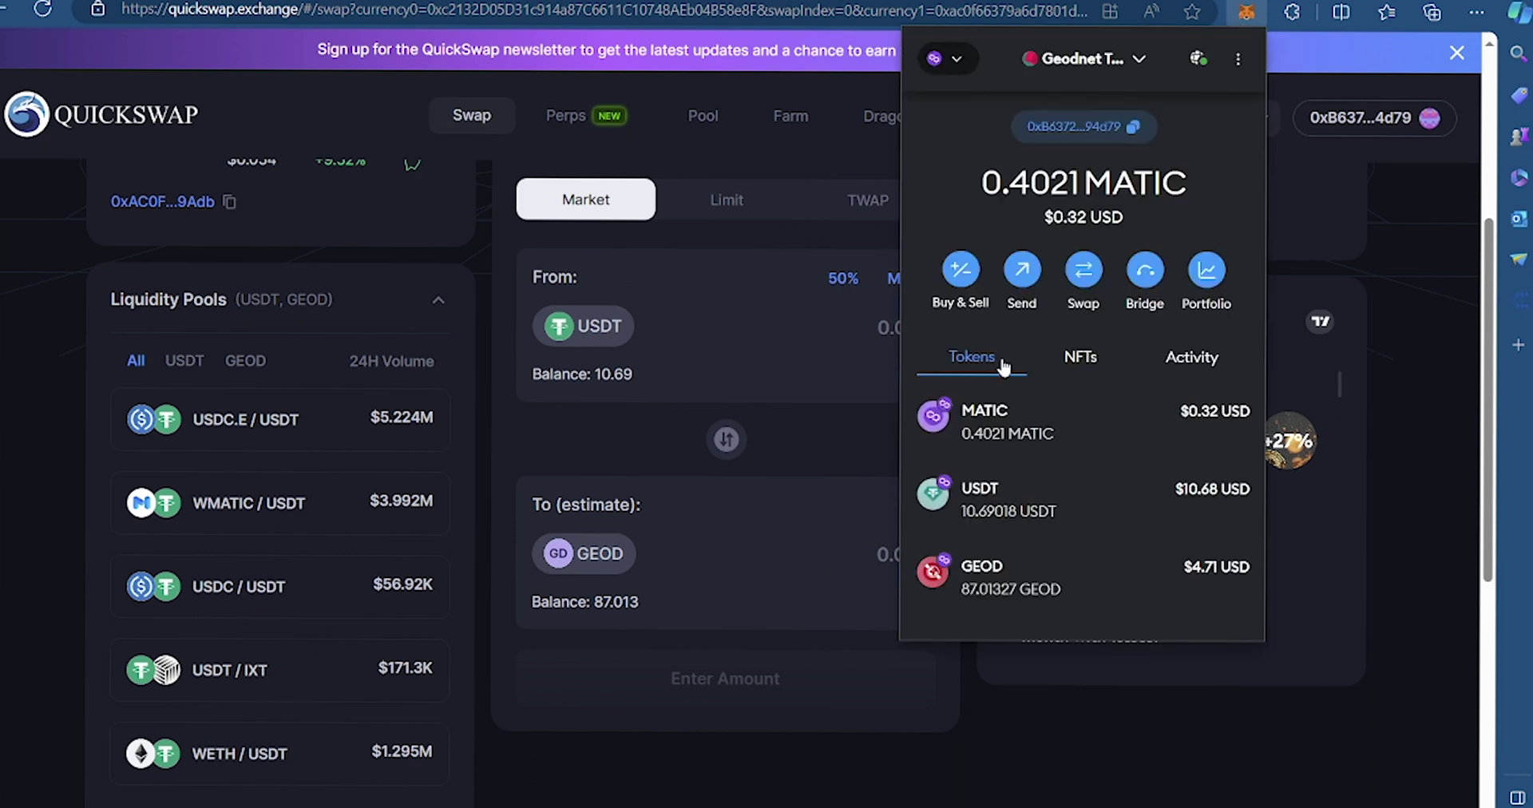
{"action": "scroll", "coordinate": [1004, 364], "scroll_direction": "down", "scroll_amount": 2}
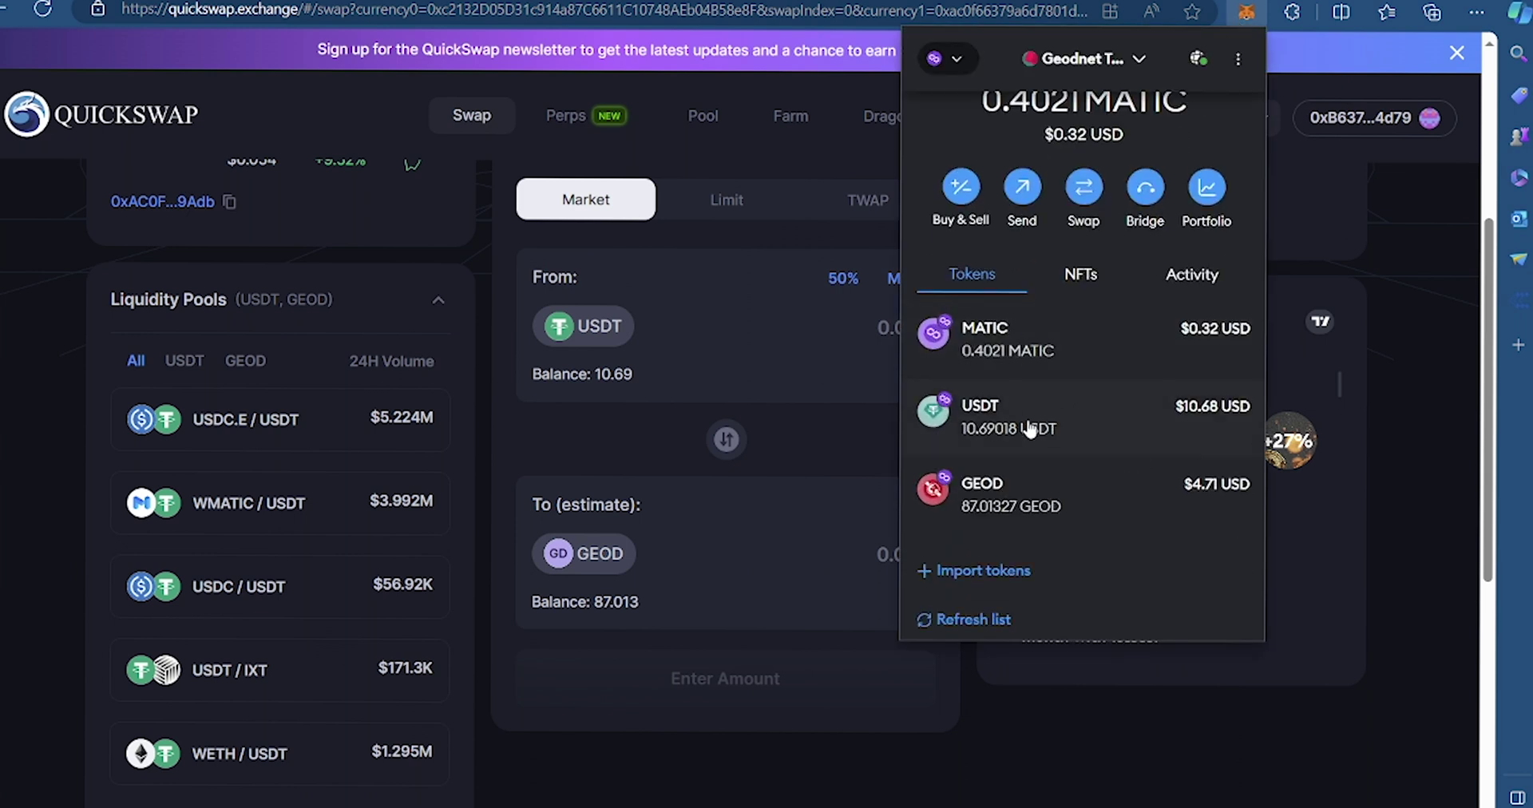